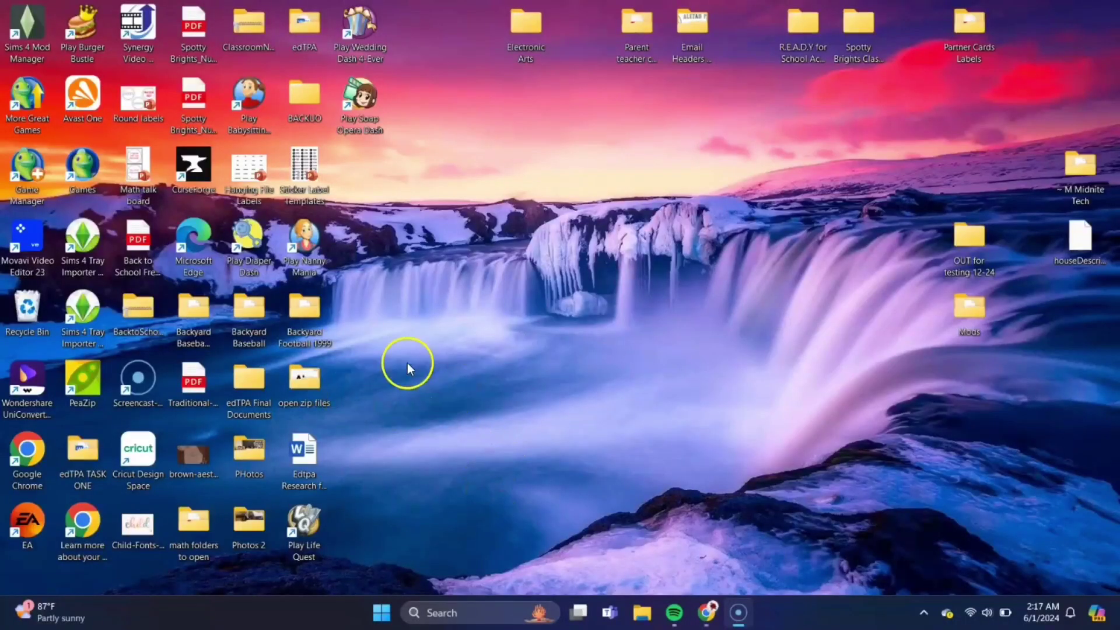
- Launch Chrome as a Guest and load scummvm.org
double_click(24, 460)
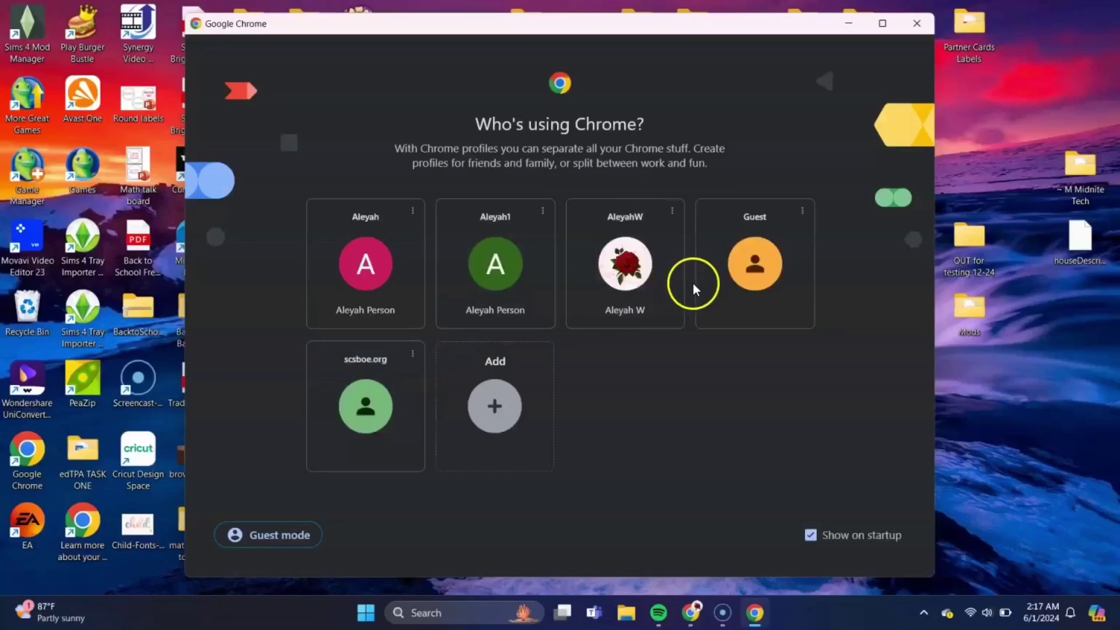
click(718, 290)
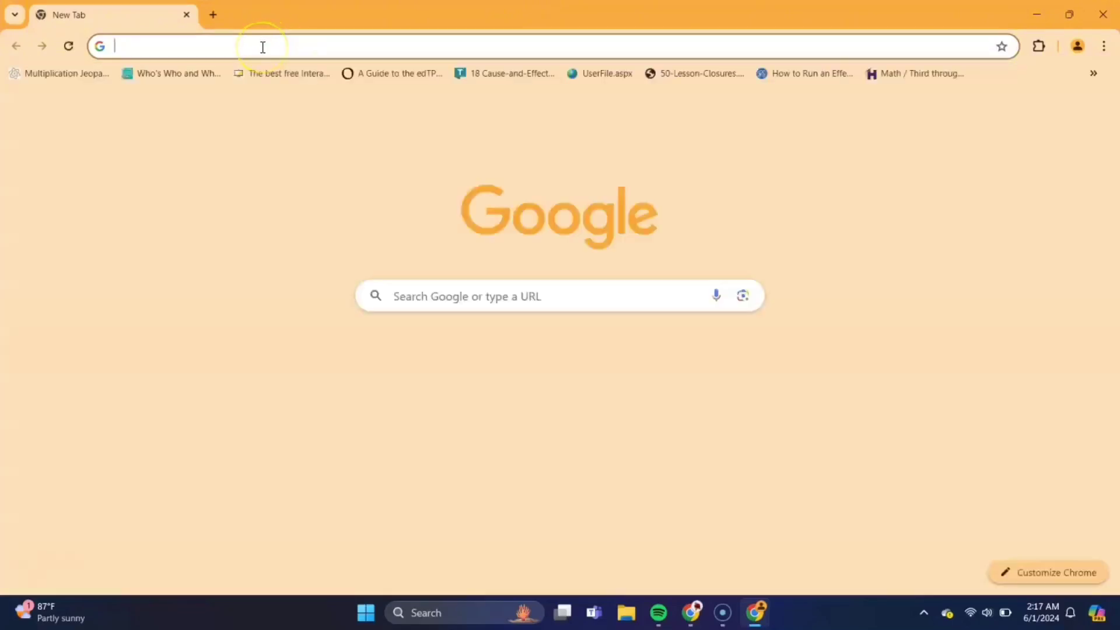
click(262, 47)
text(sc)
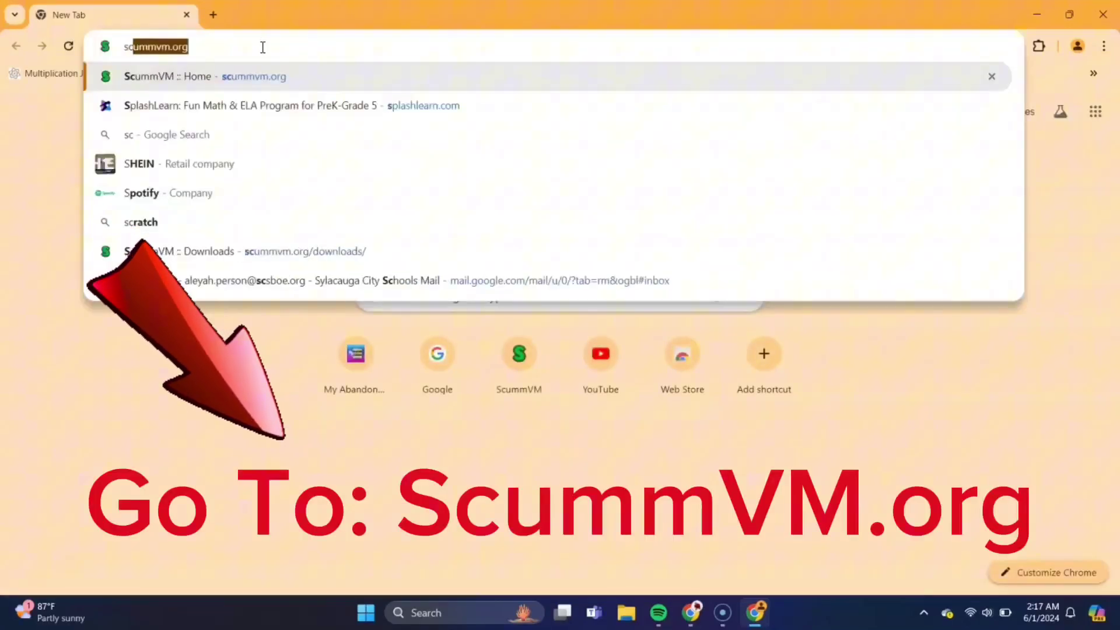
text(ummv)
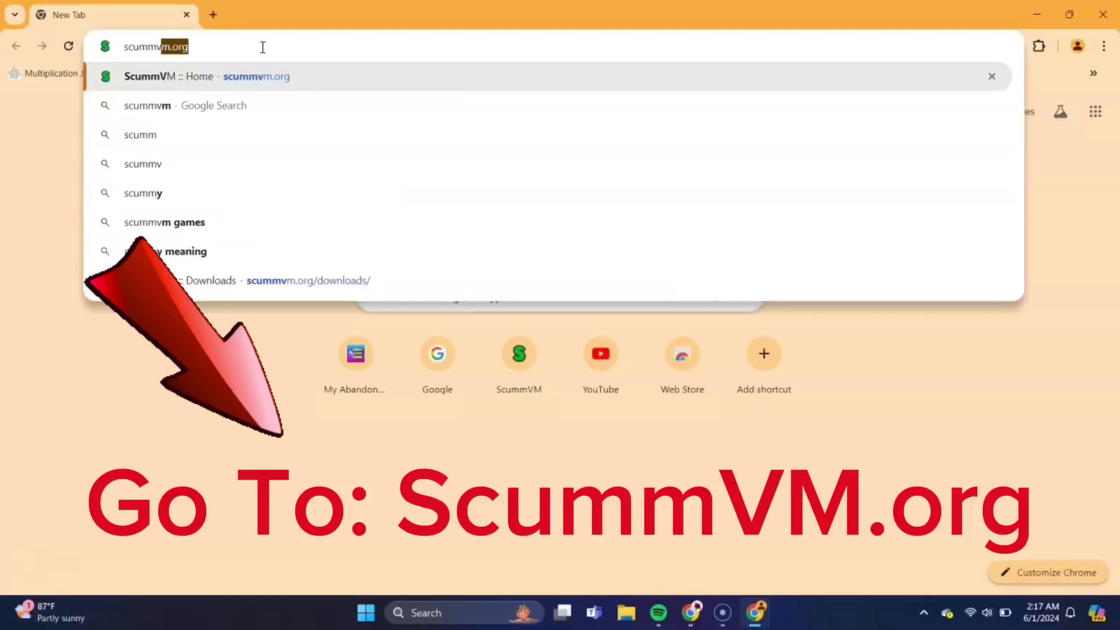
text(m.org)
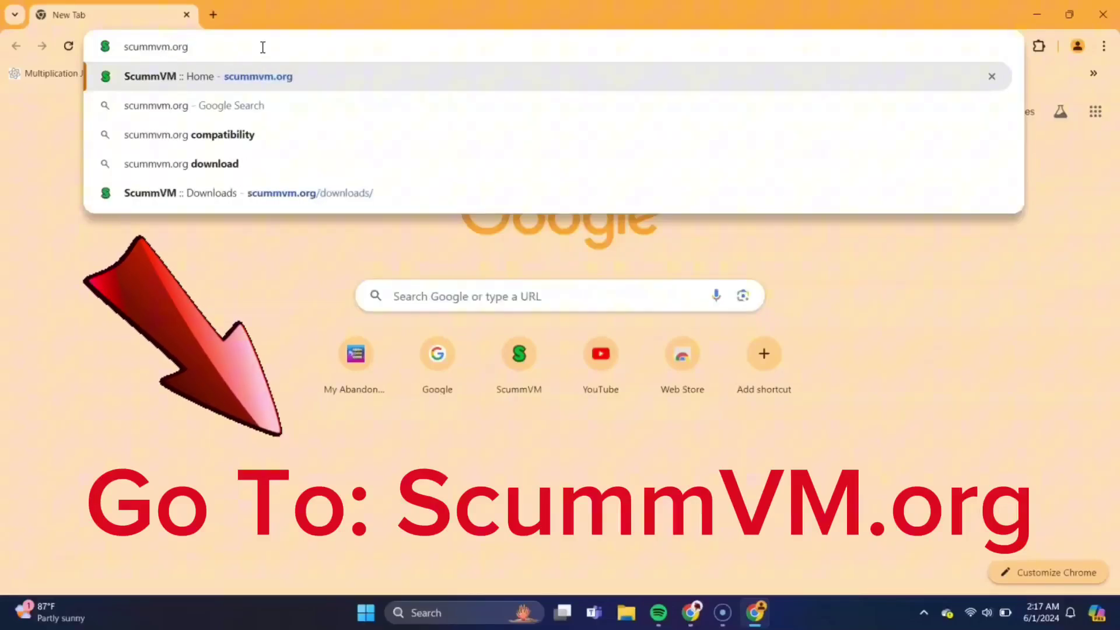
key(Return)
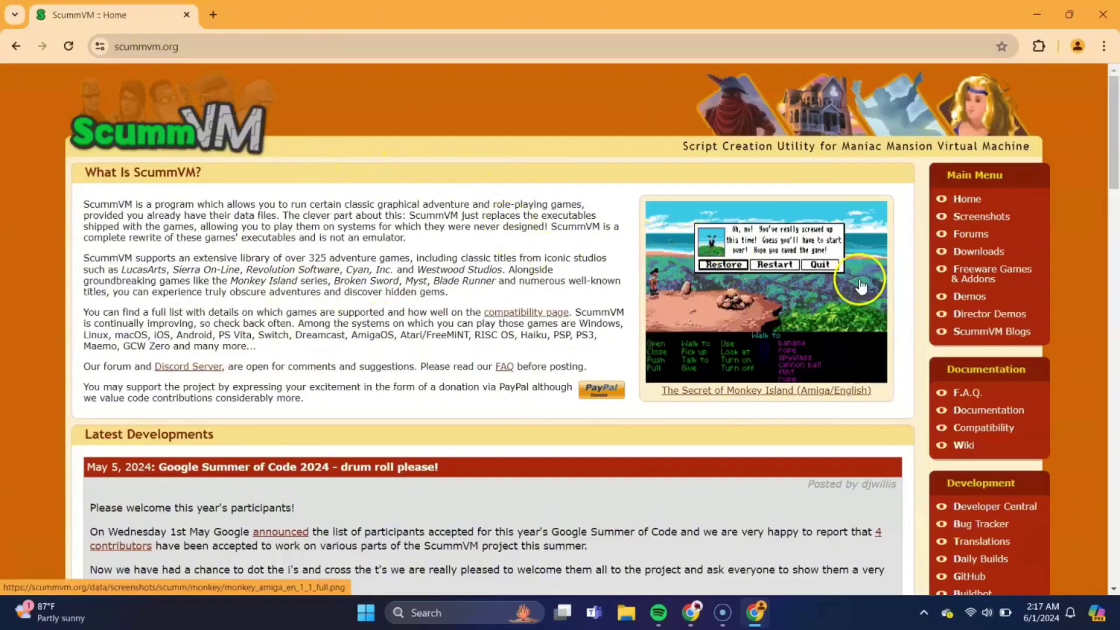
- Download the 120 MB scummvm-2.8.1-win32 installer from the ScummVM Downloads page
click(980, 255)
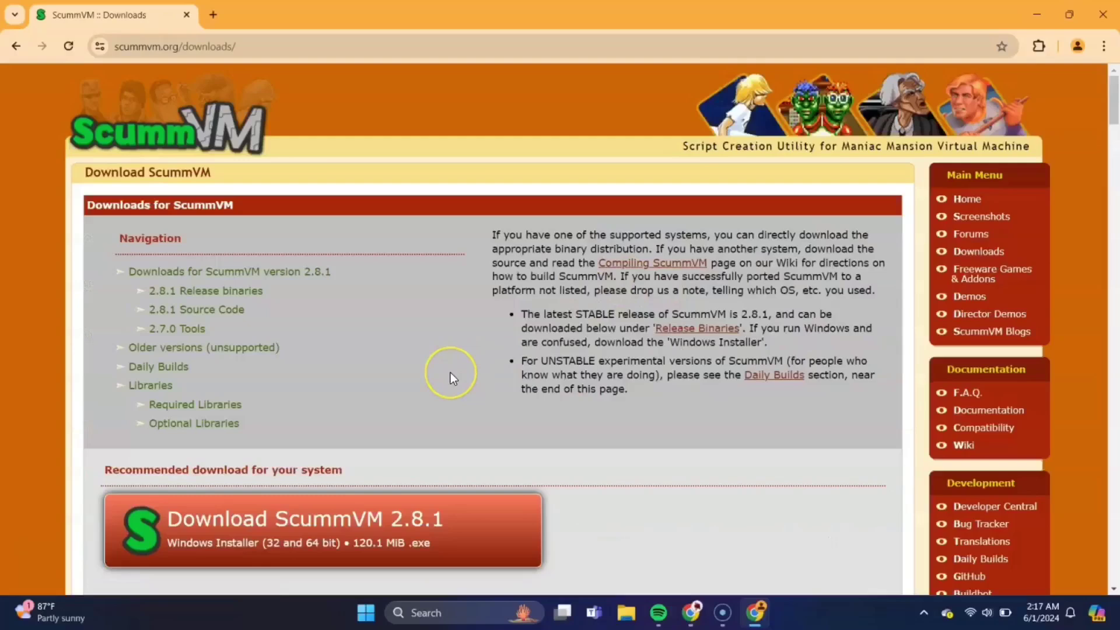
scroll(450, 372, down, 3)
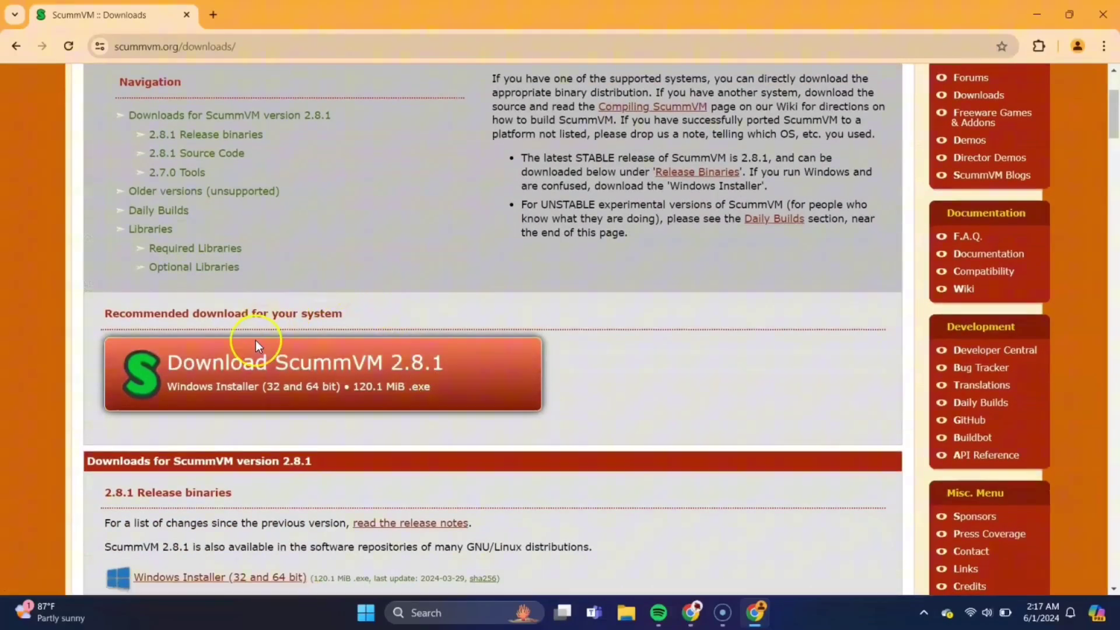
click(309, 376)
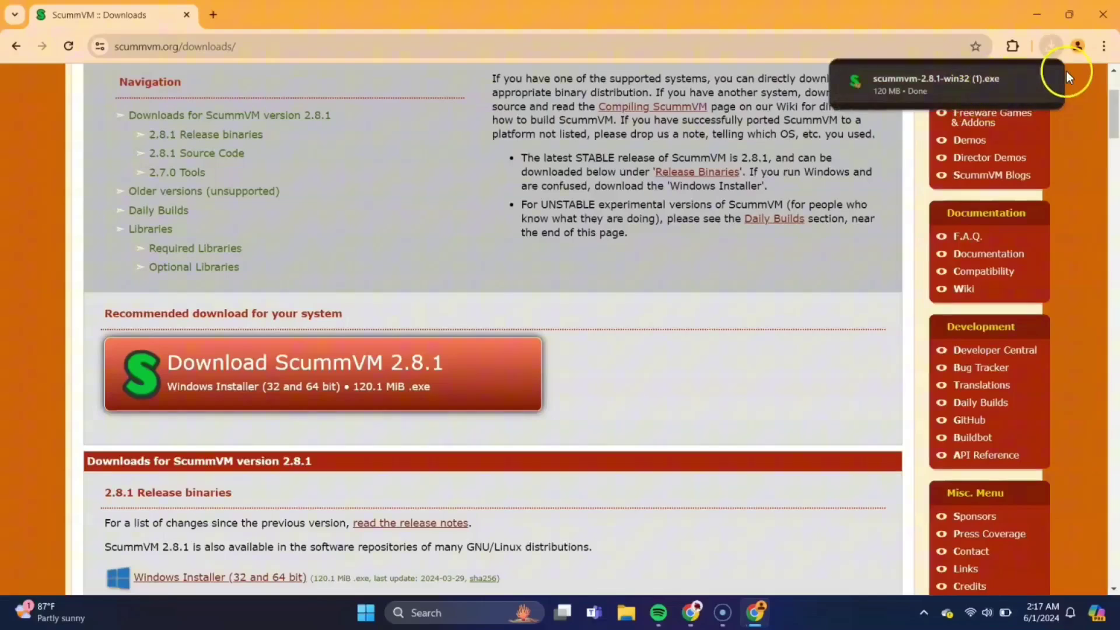
- Close Chrome and run scummvm-2.8.1-win32 (1) from the Downloads folder
click(1105, 19)
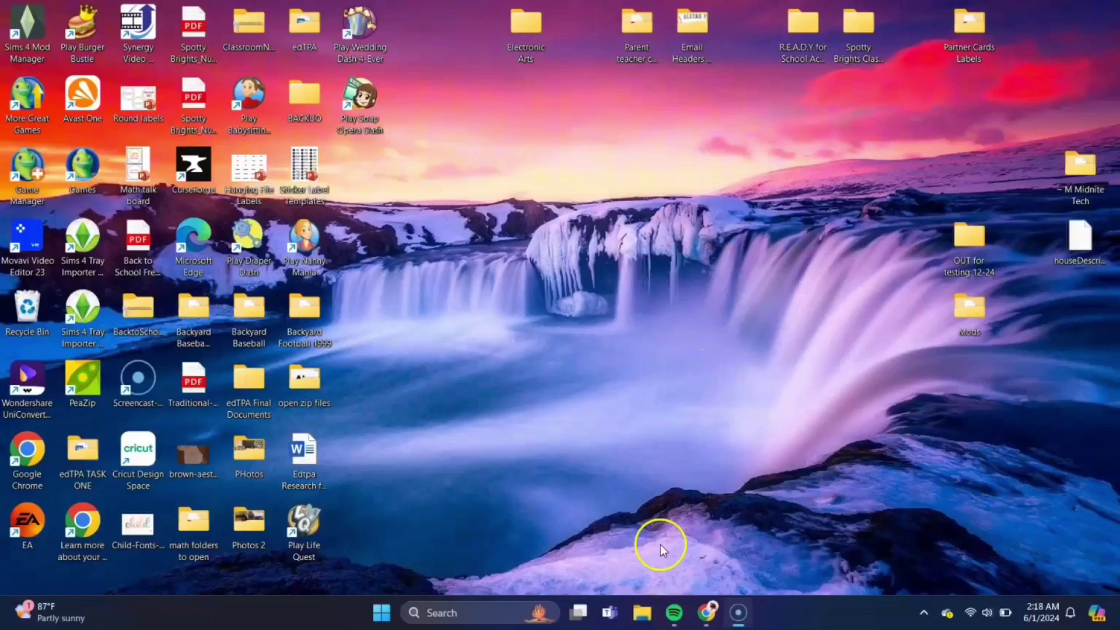
click(642, 621)
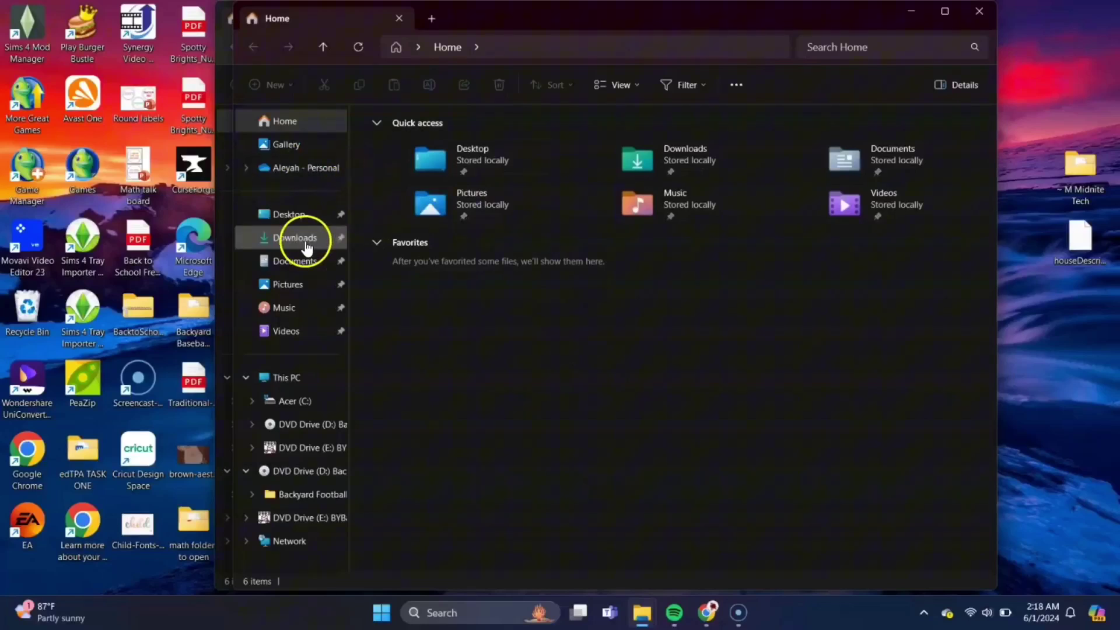
click(307, 244)
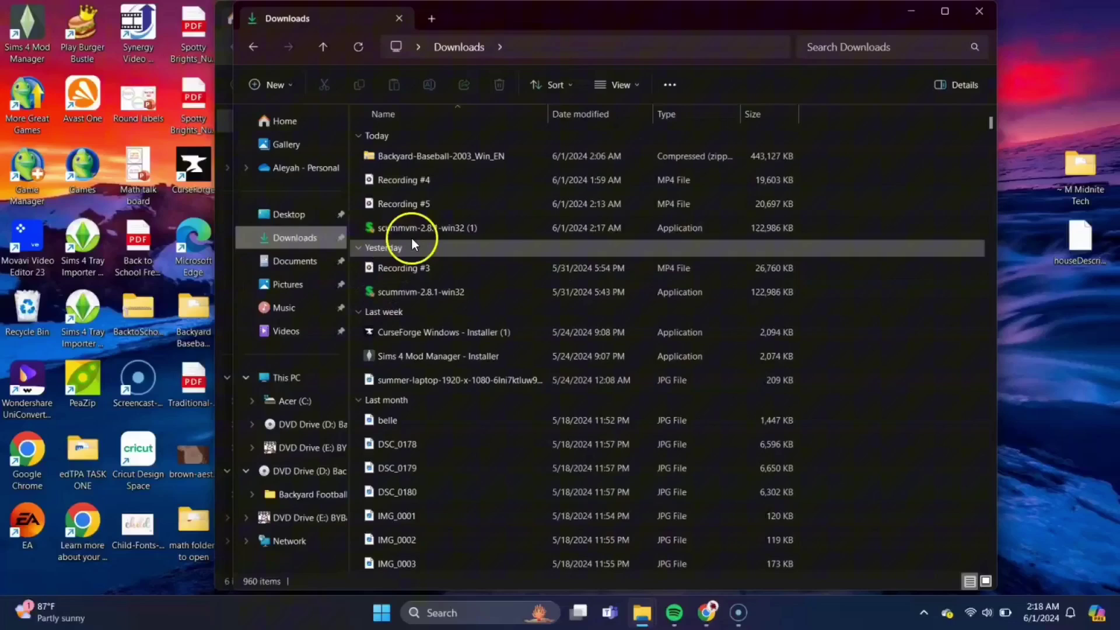
click(428, 233)
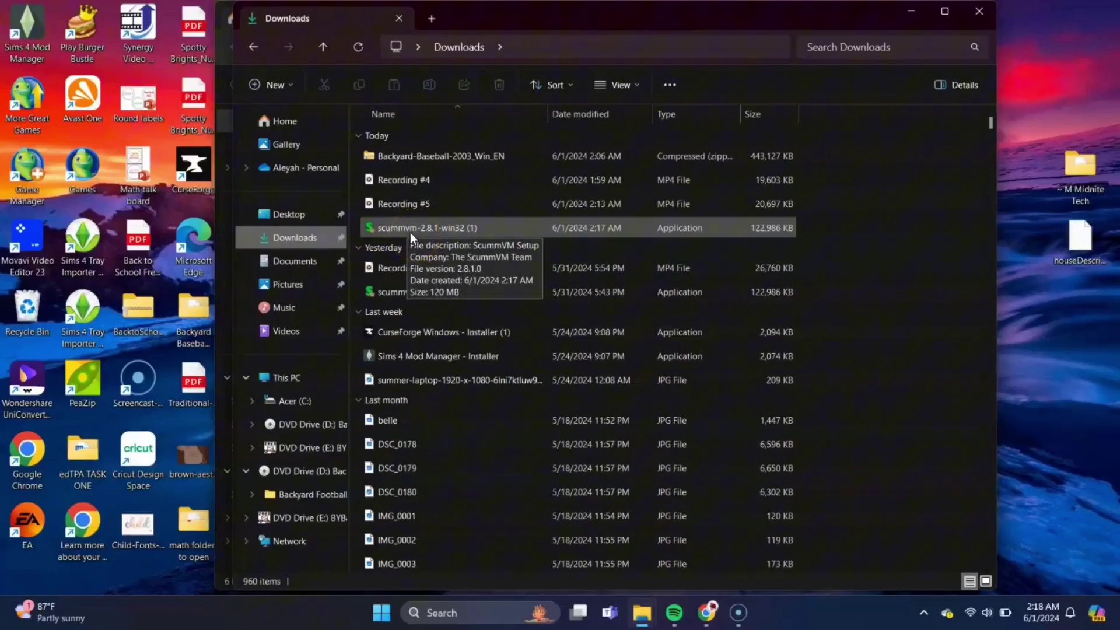
double_click(411, 232)
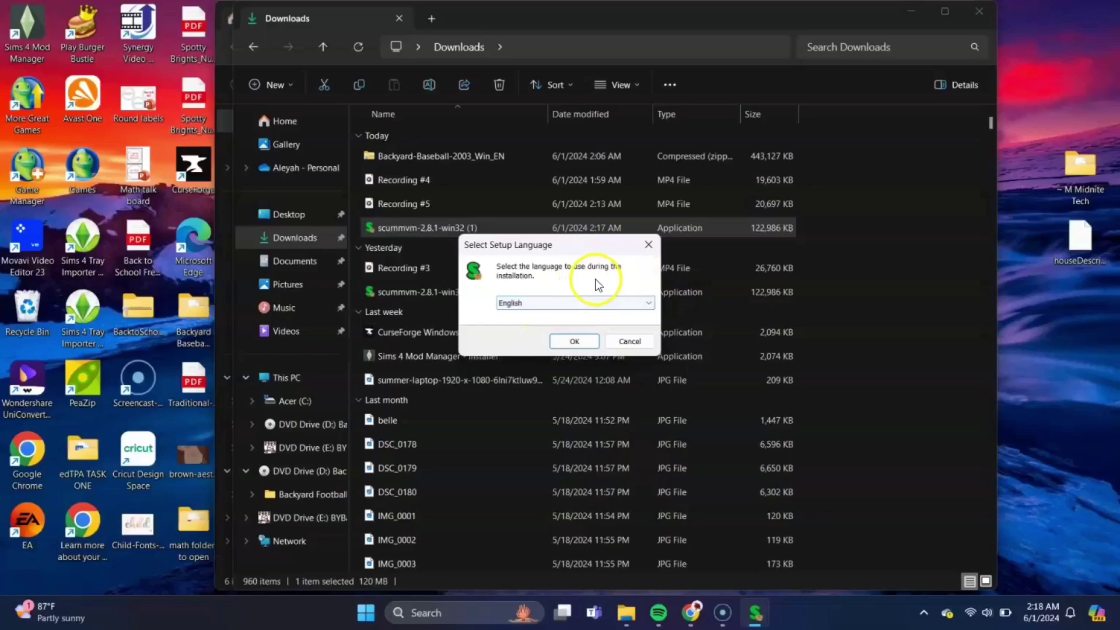
- Install ScummVM 2.8.1 in English to C:\Program Files\ScummVM with a desktop shortcut
click(572, 344)
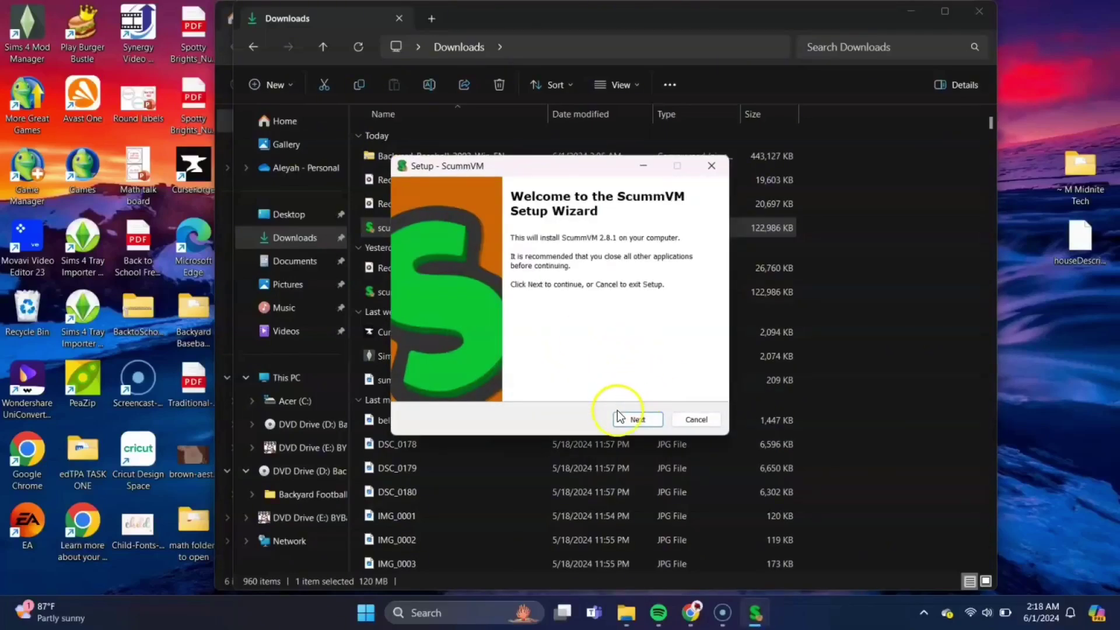
click(623, 419)
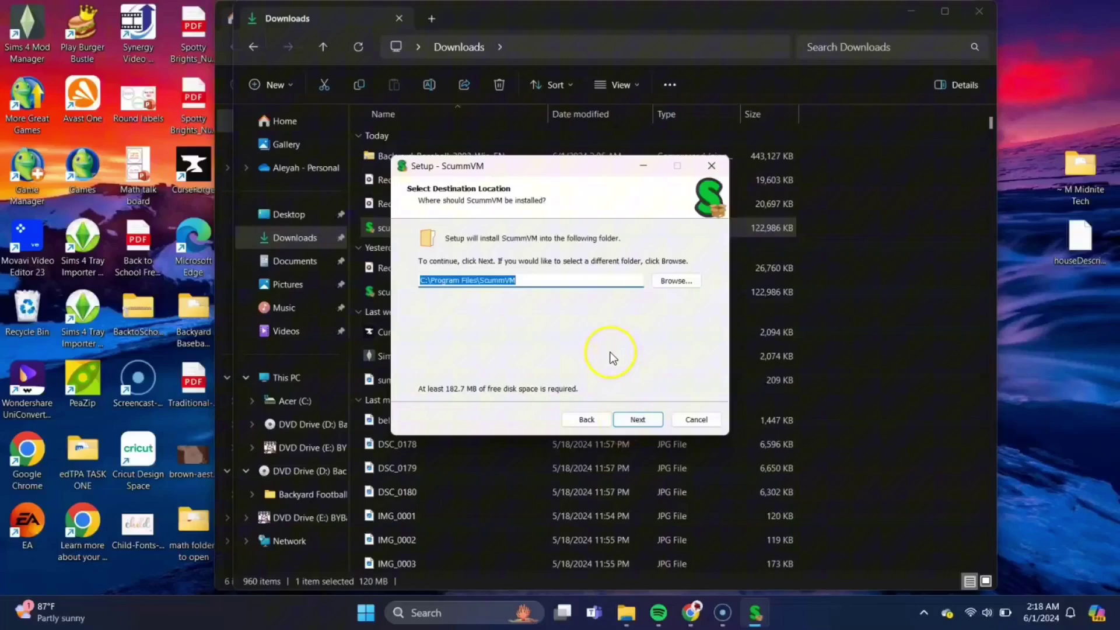
click(636, 422)
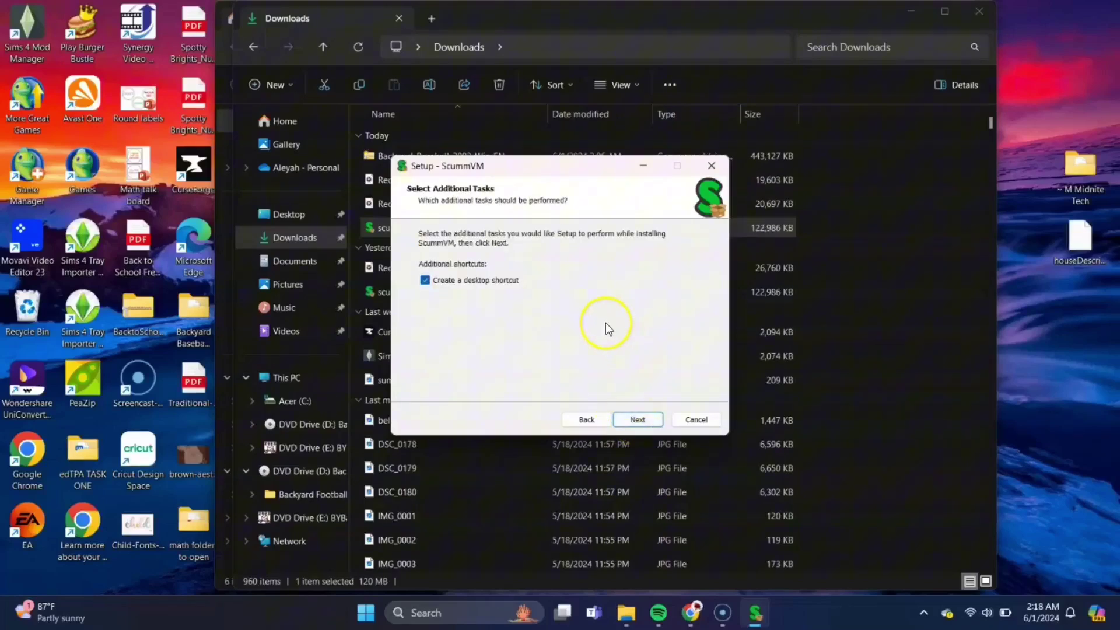
click(632, 423)
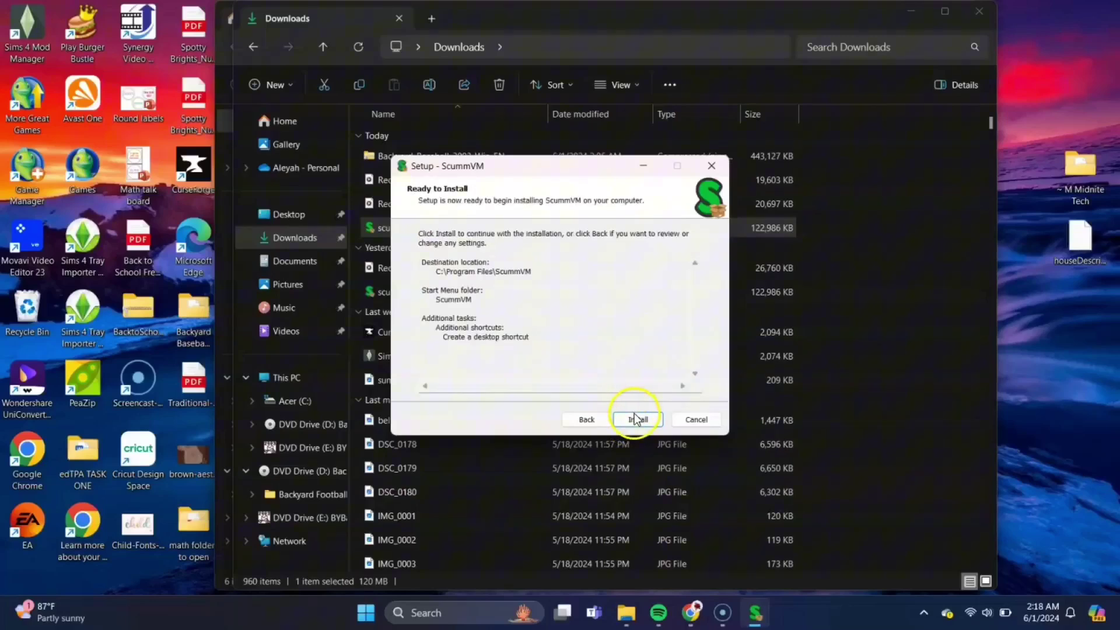
click(635, 415)
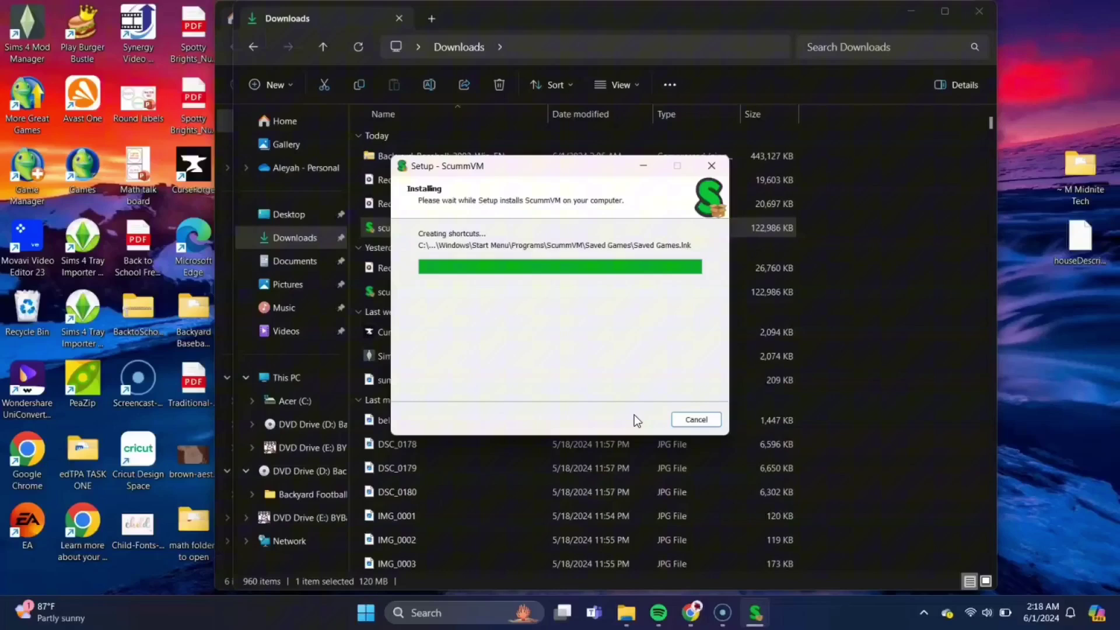
click(634, 414)
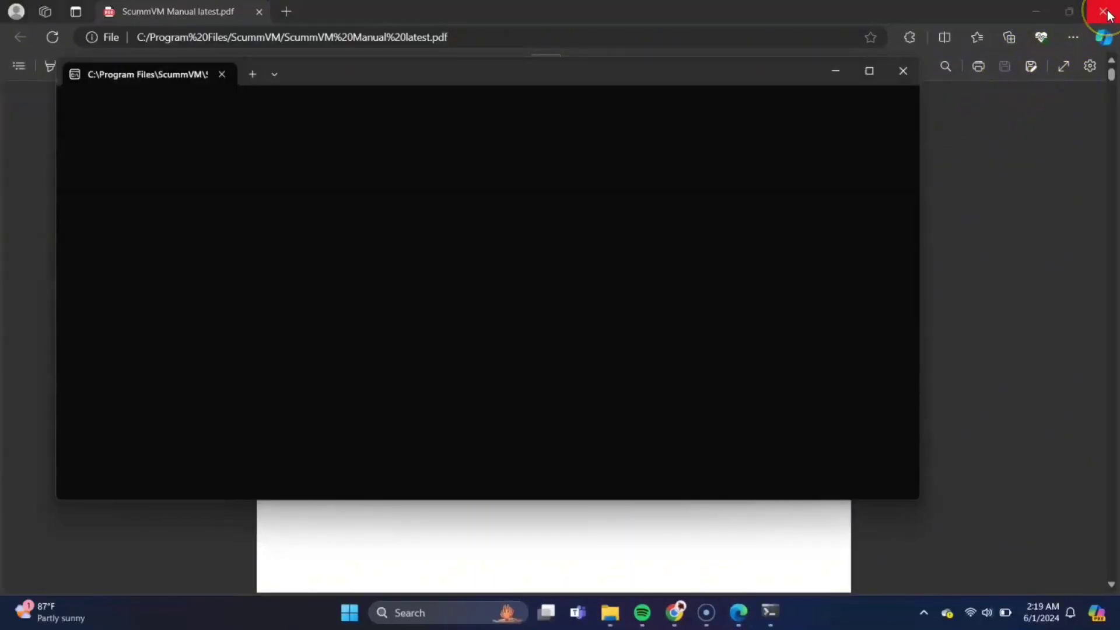
- Close the ScummVM Manual PDF open in Edge
click(929, 105)
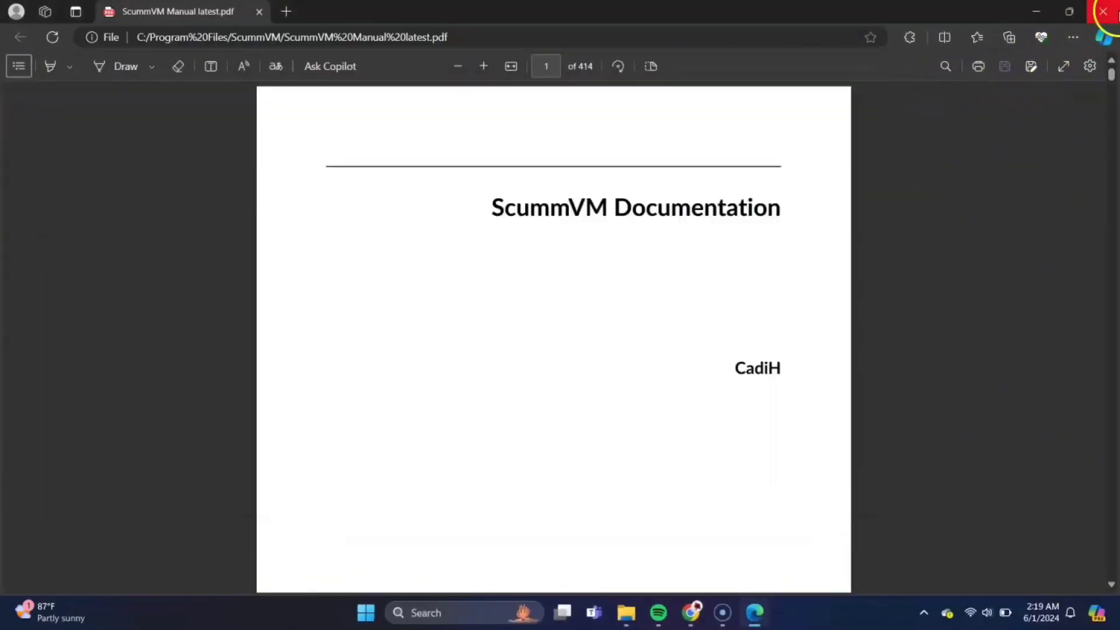
click(1103, 12)
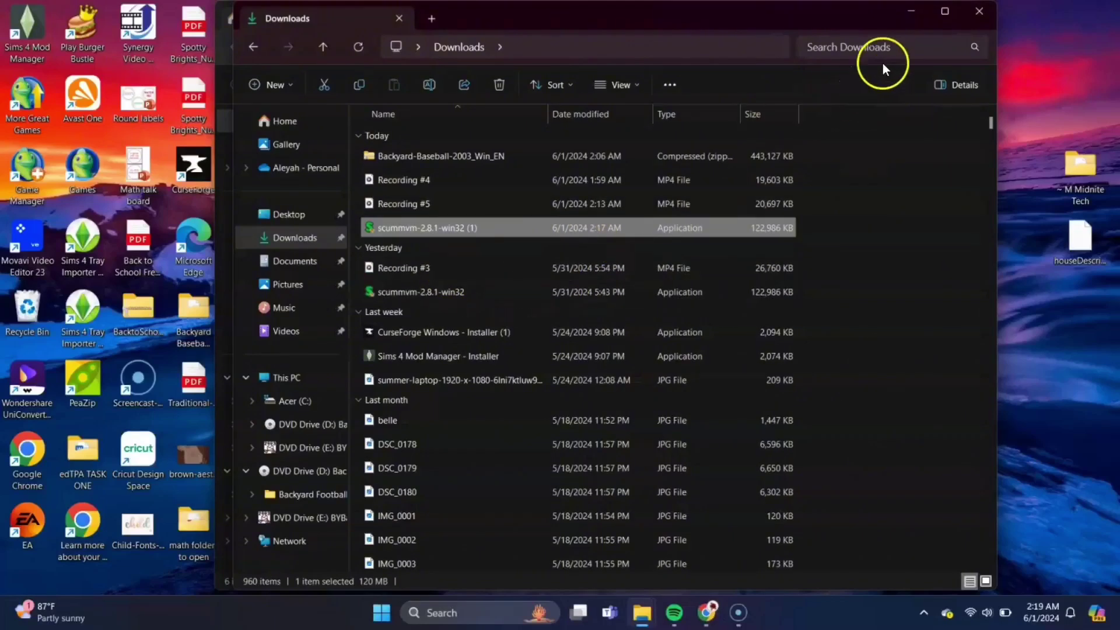
- Minimize File Explorer, the ScummVM launcher and both remaining Explorer windows
click(912, 11)
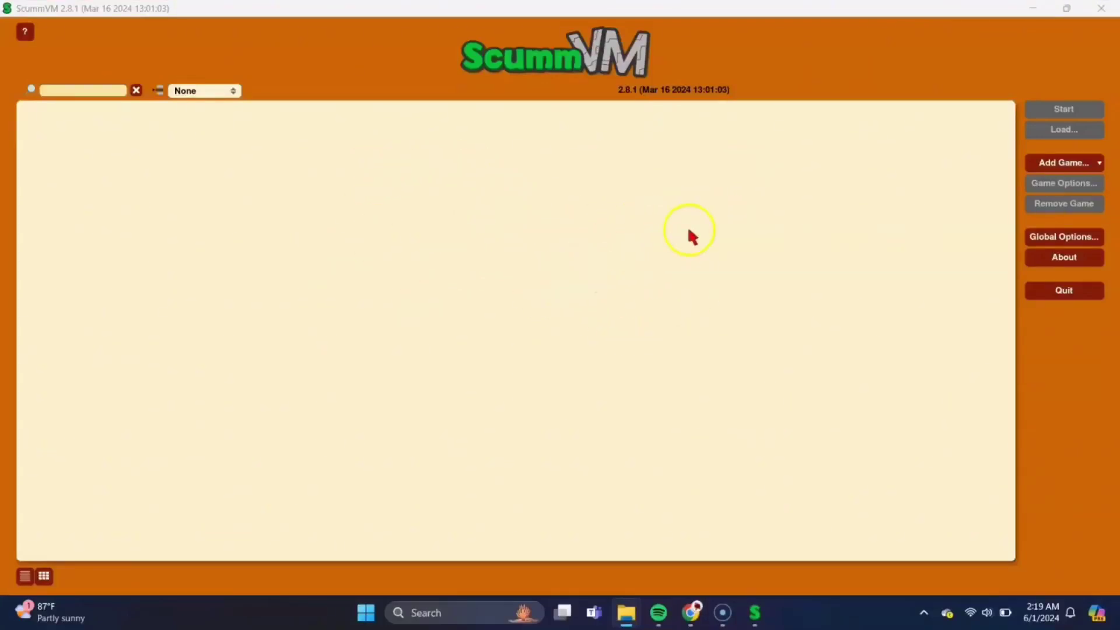
click(1032, 11)
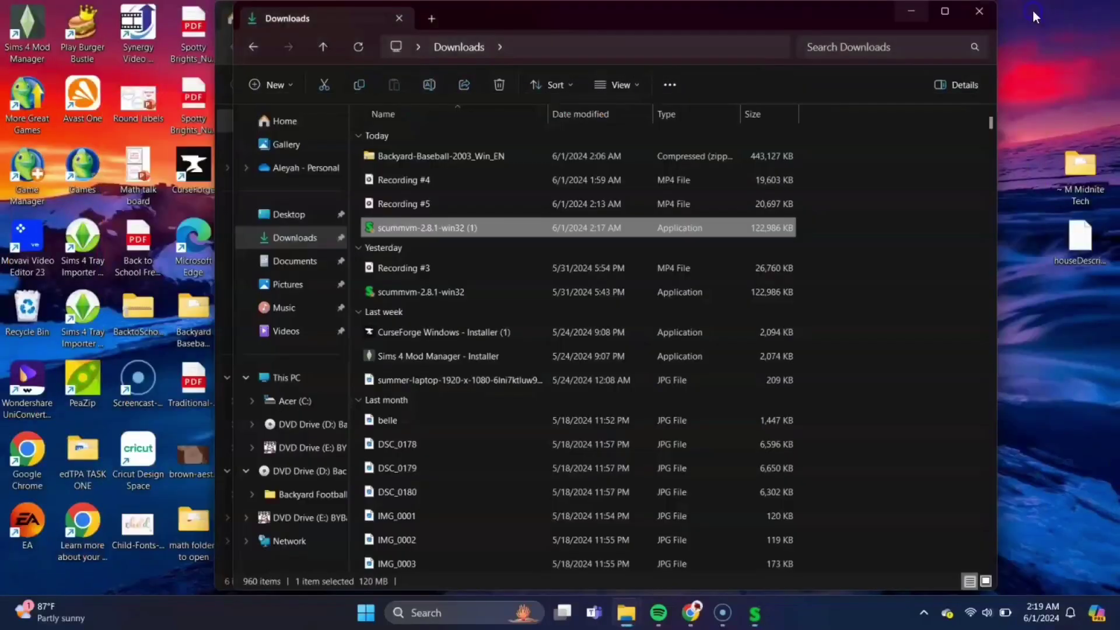
click(912, 13)
click(891, 9)
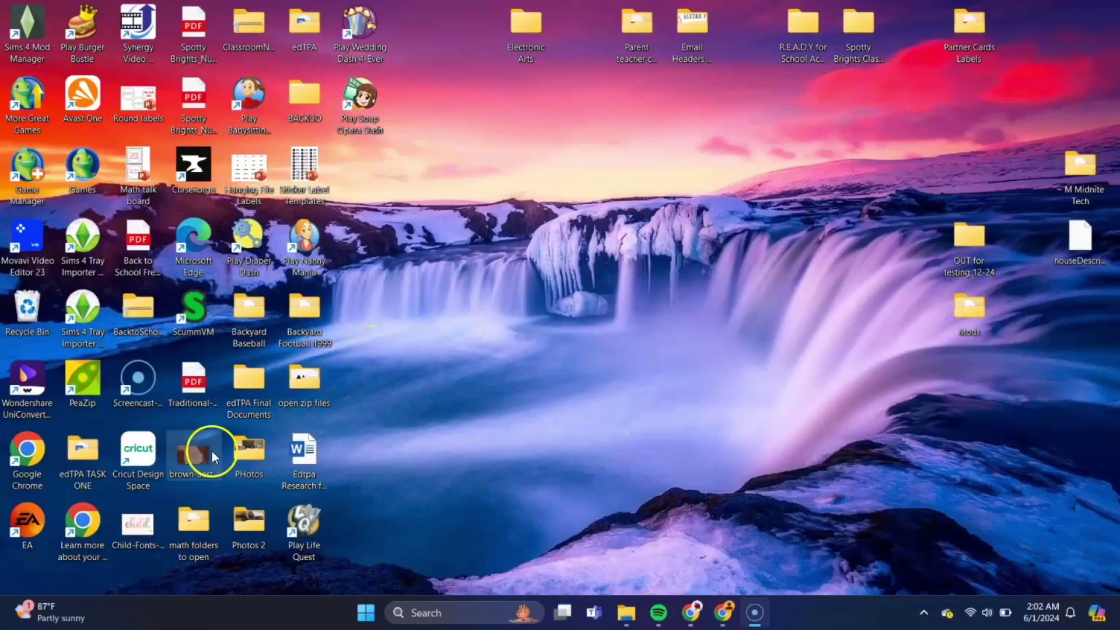
- Start Chrome as a Guest and load myabandonware.com
double_click(27, 471)
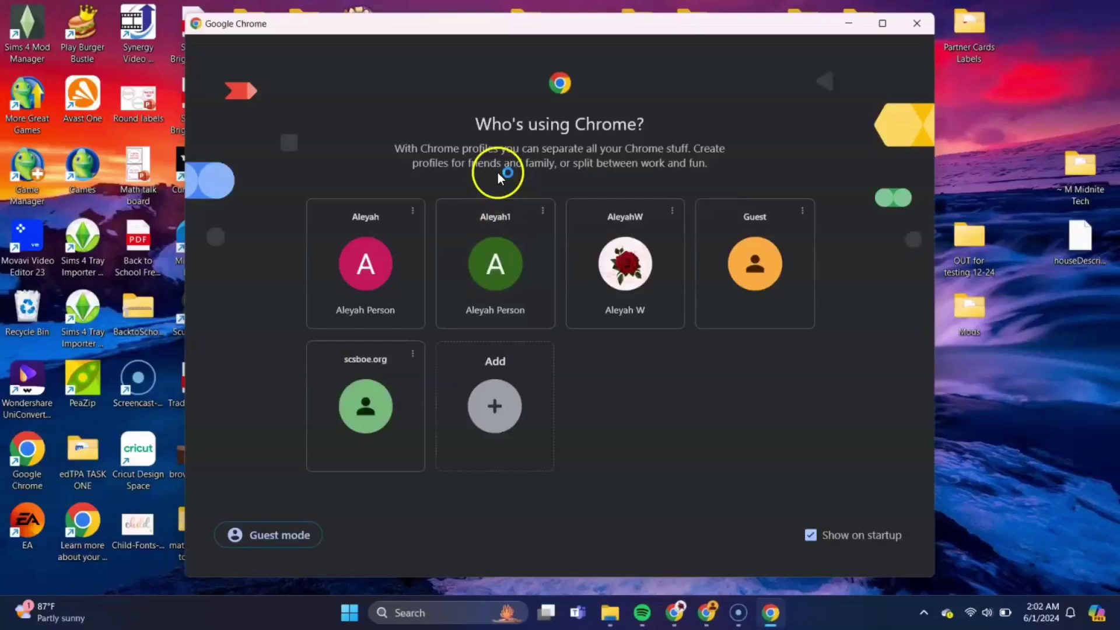
click(797, 231)
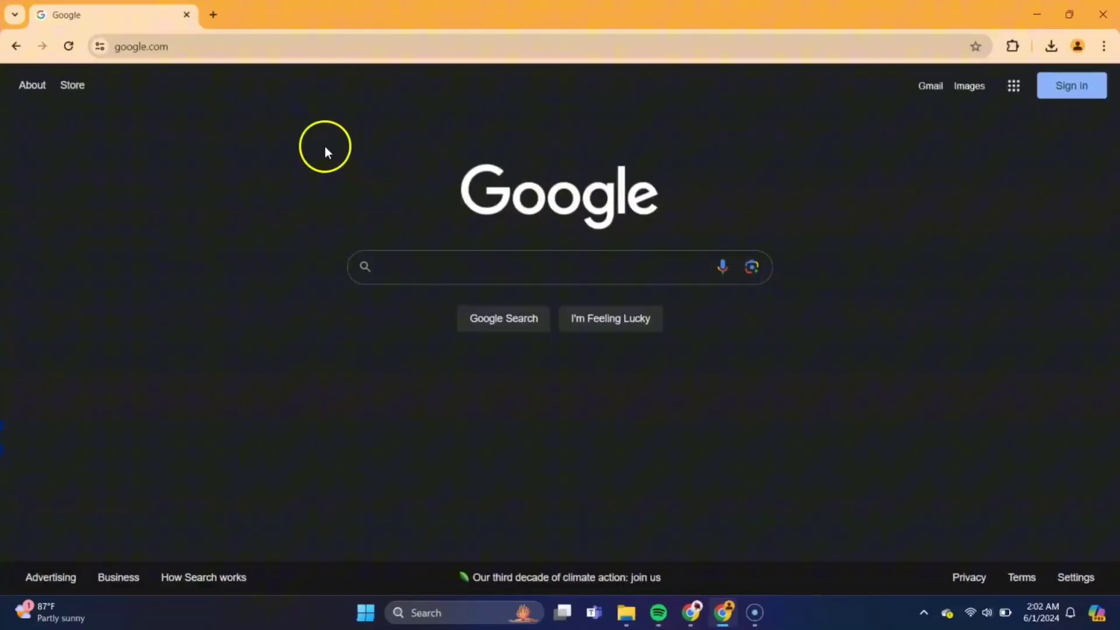
click(335, 48)
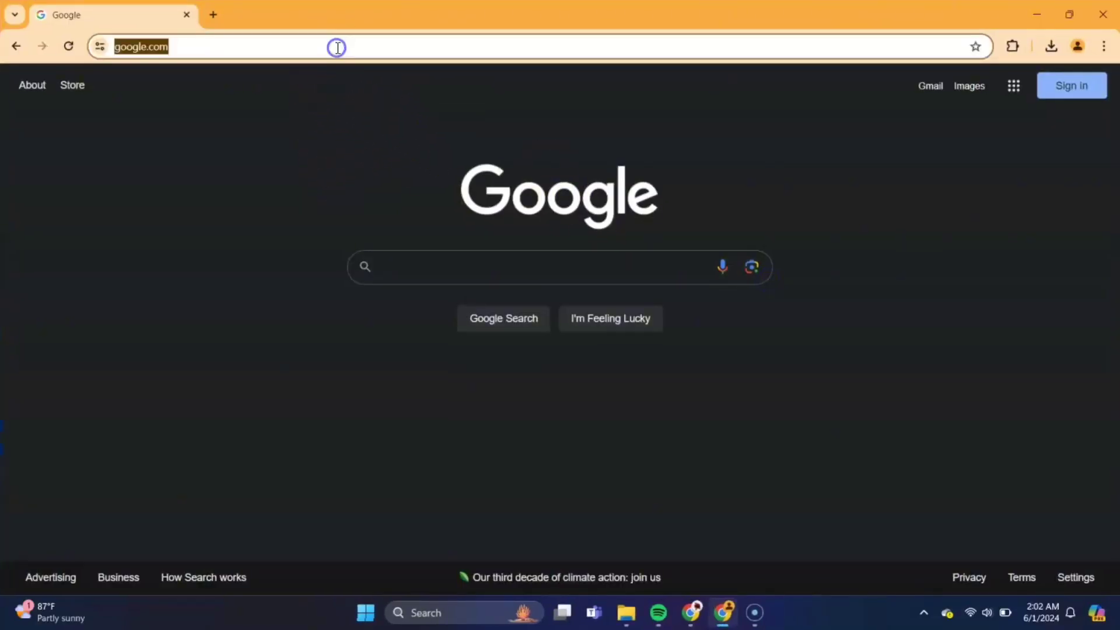
text(myab)
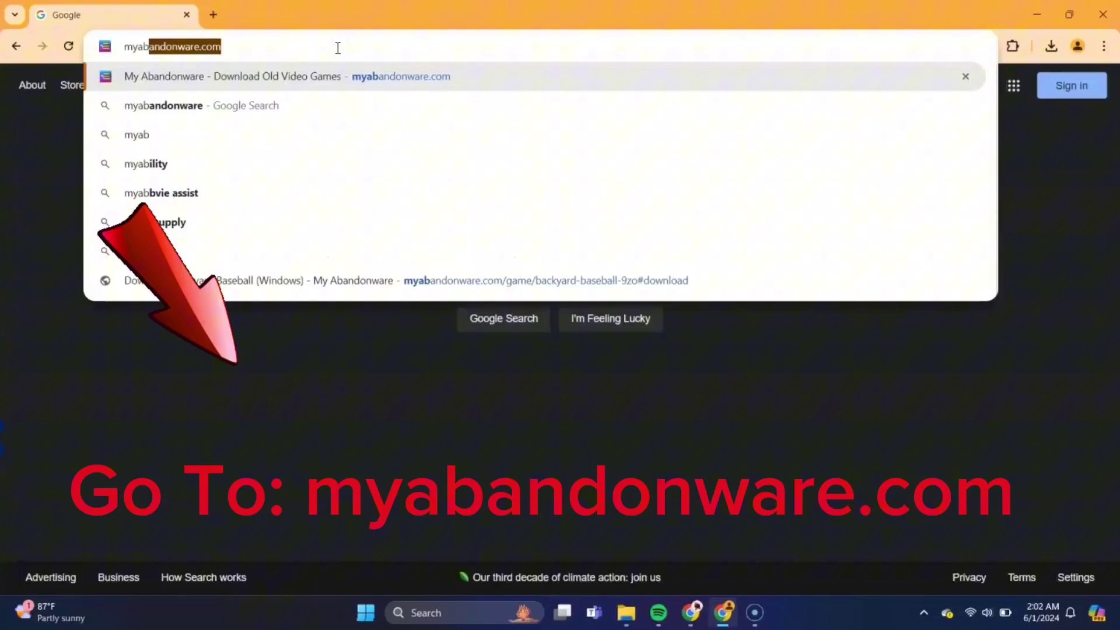
text(andonwar)
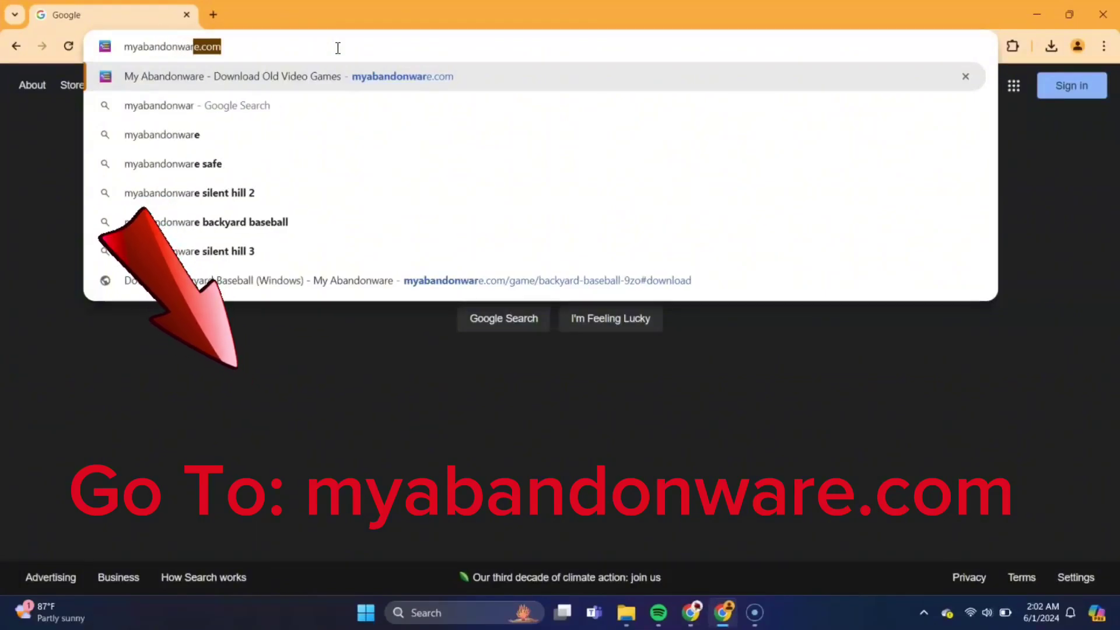
text(e.com)
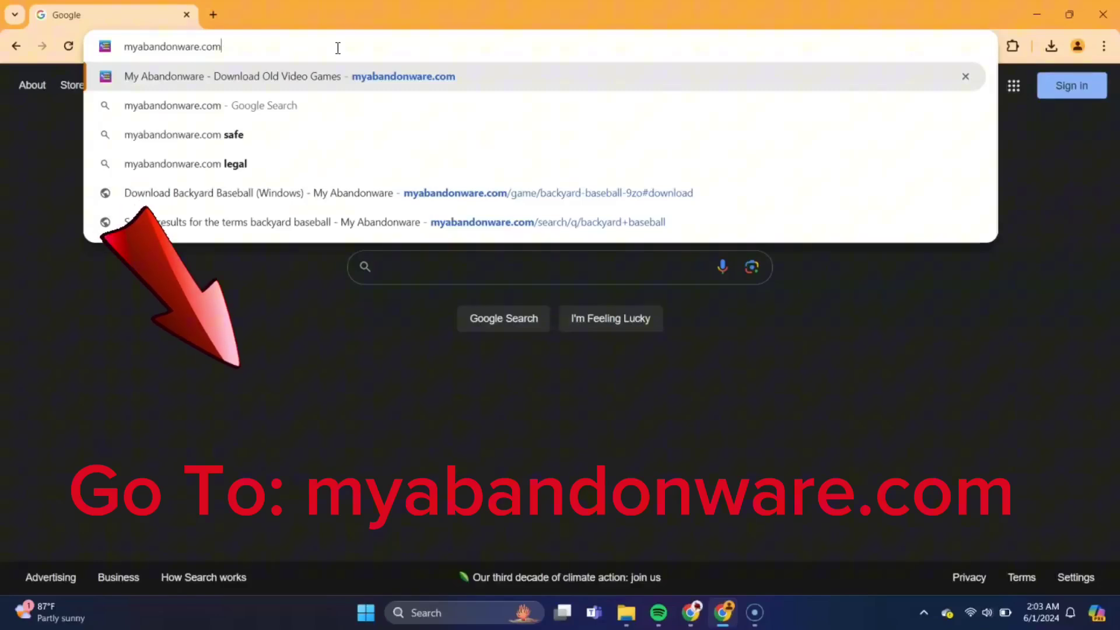
key(Return)
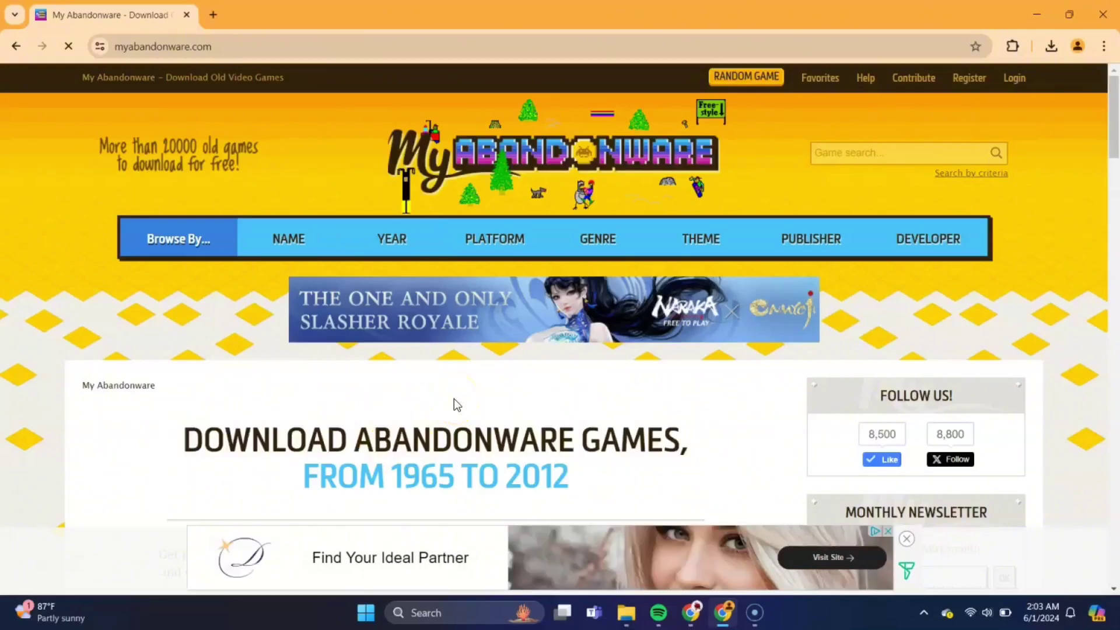
- Search My Abandonware for 'backyard baseball'
scroll(454, 398, down, 1)
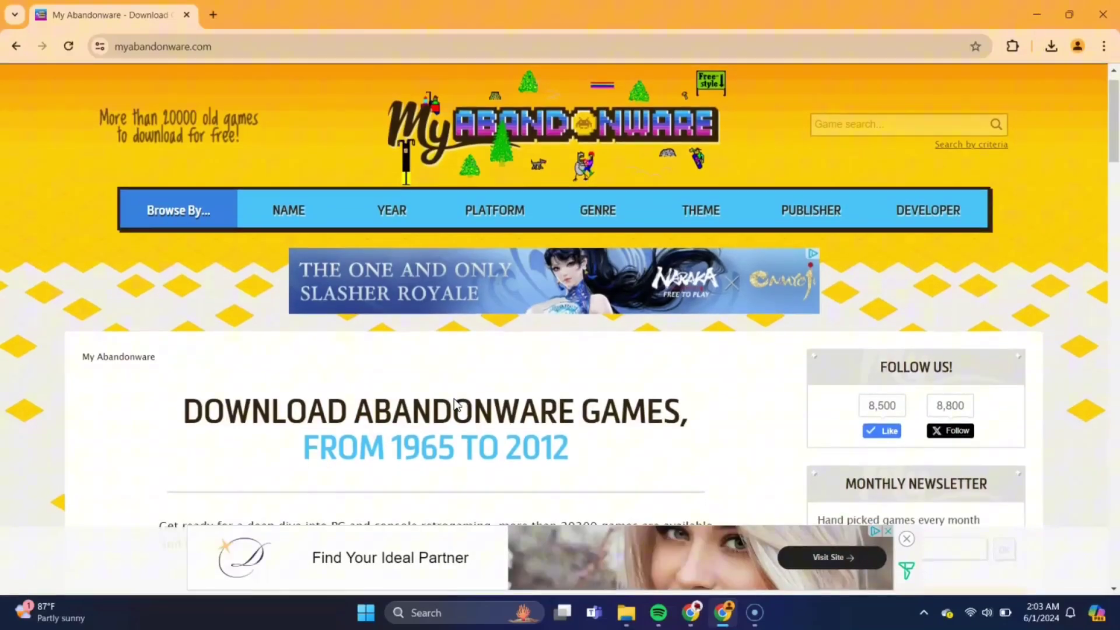
scroll(454, 398, down, 2)
click(789, 104)
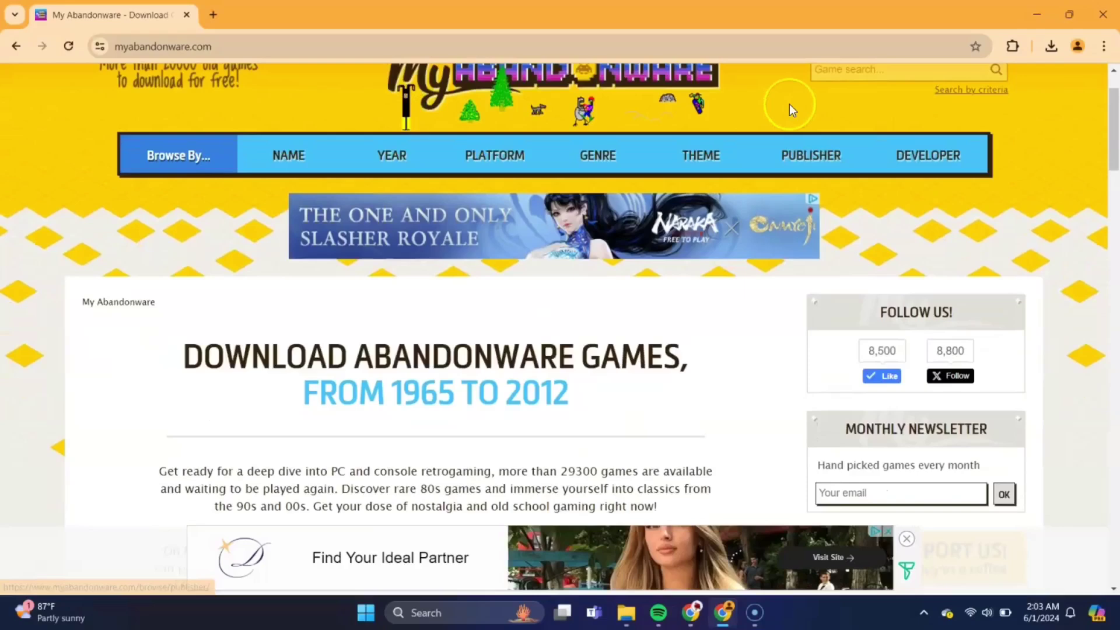
scroll(788, 102, up, 1)
click(848, 105)
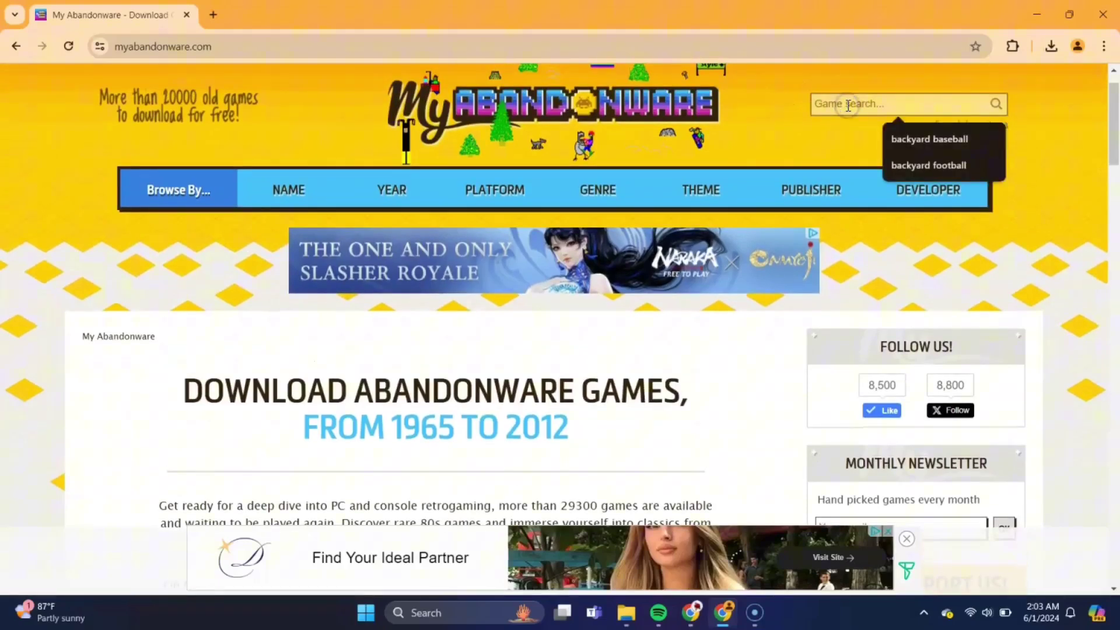
text(backya)
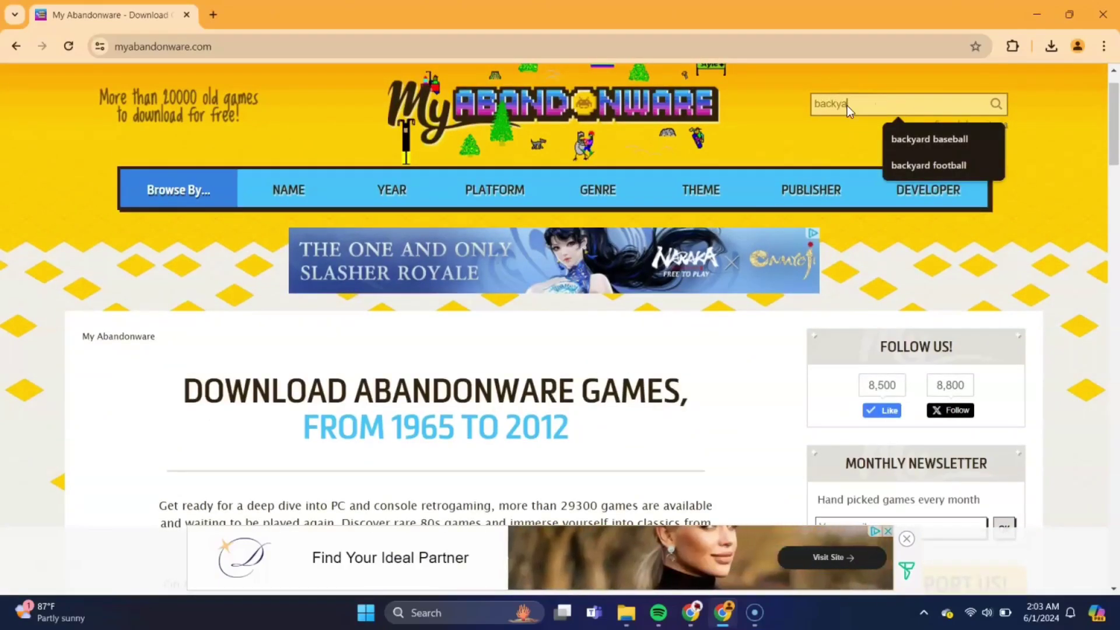
text(rd base)
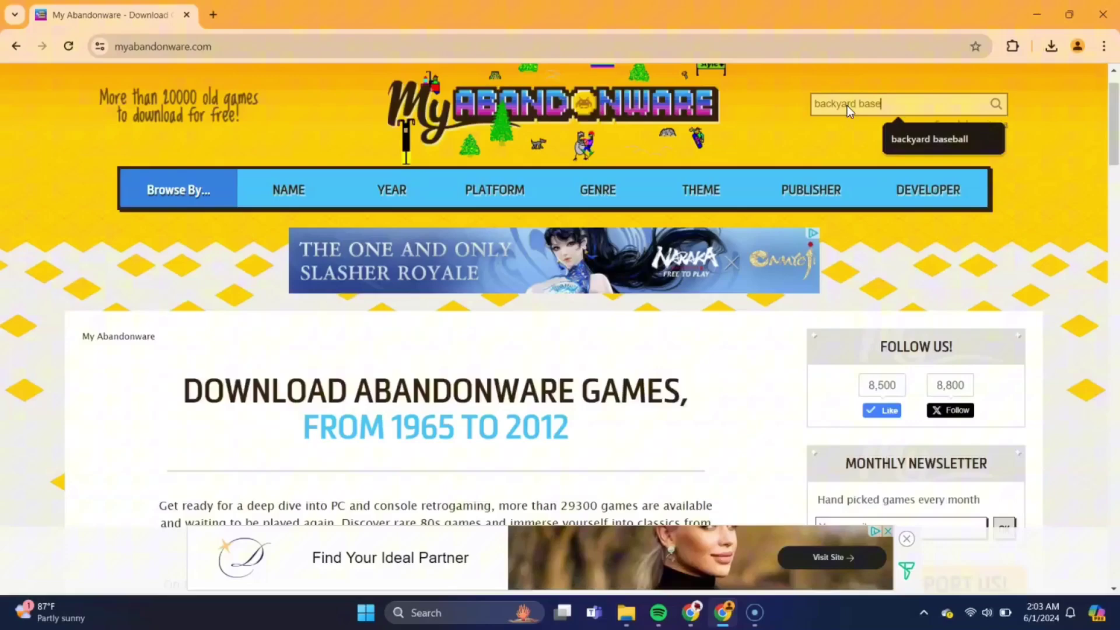
text(ball)
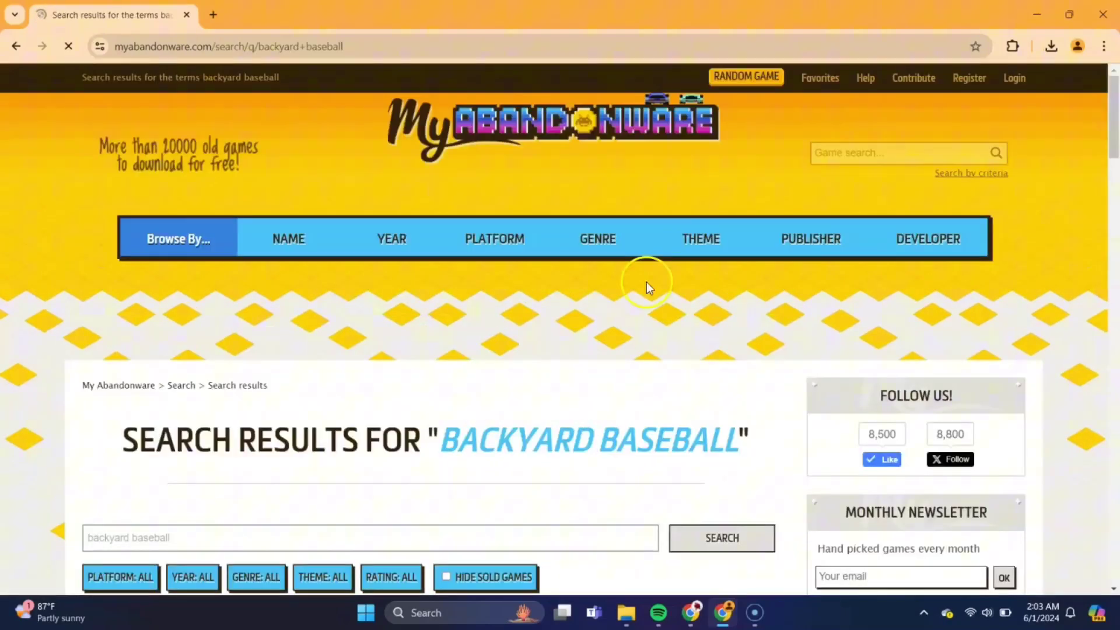
- Download Backyard Baseball 2003's 433 MB Windows ISO version (Backyard-Baseball-2003_Win_EN.zip)
scroll(509, 380, down, 7)
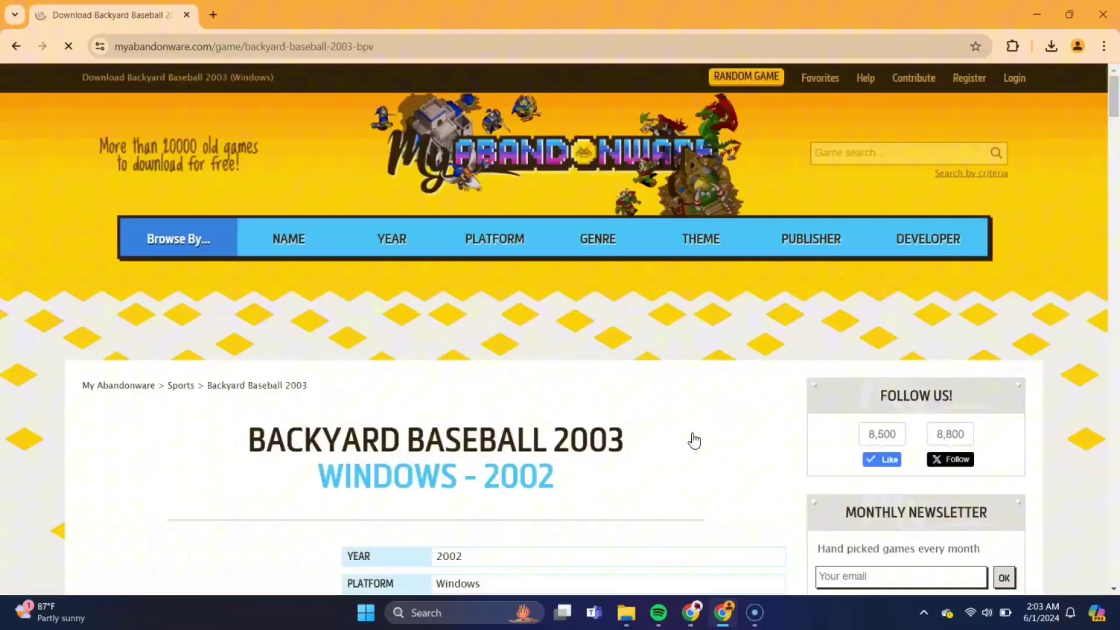
scroll(531, 475, down, 5)
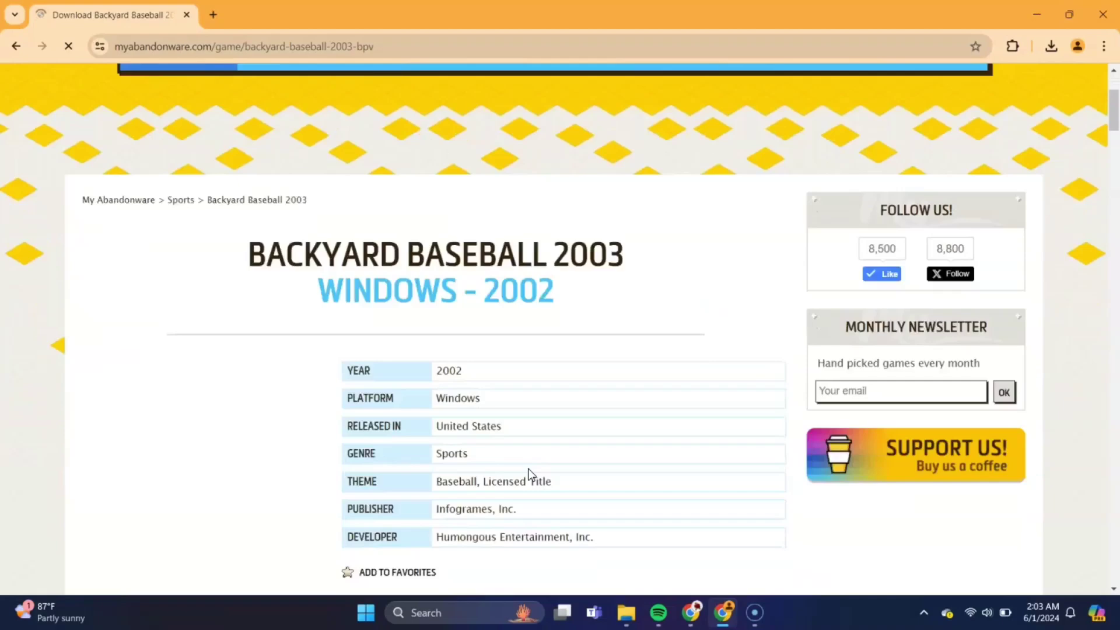
scroll(531, 476, down, 7)
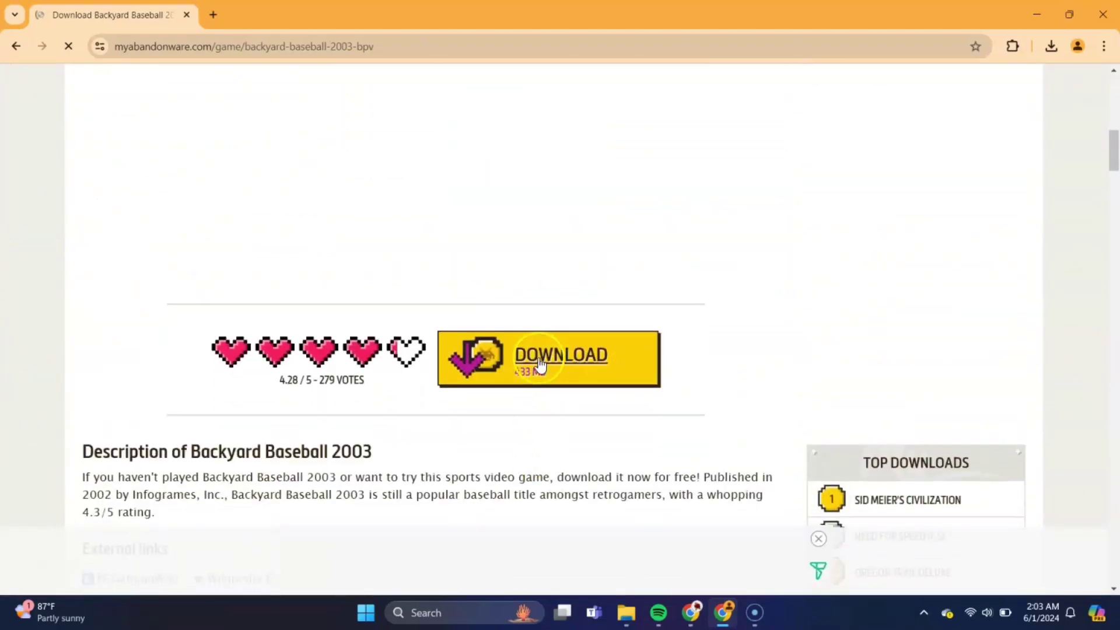
click(535, 369)
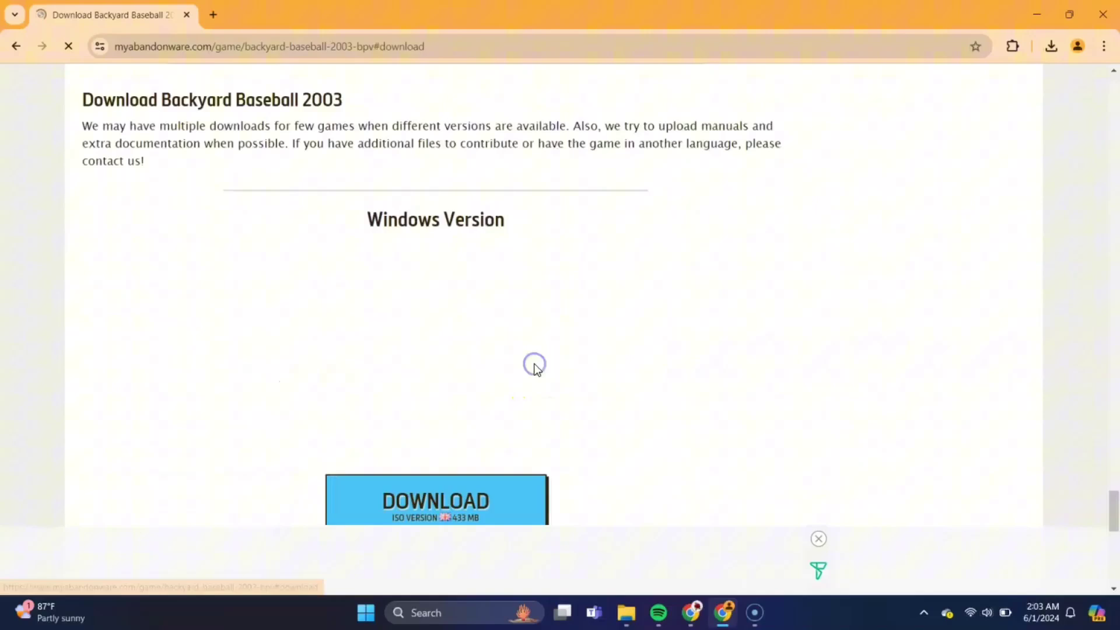
scroll(492, 366, down, 2)
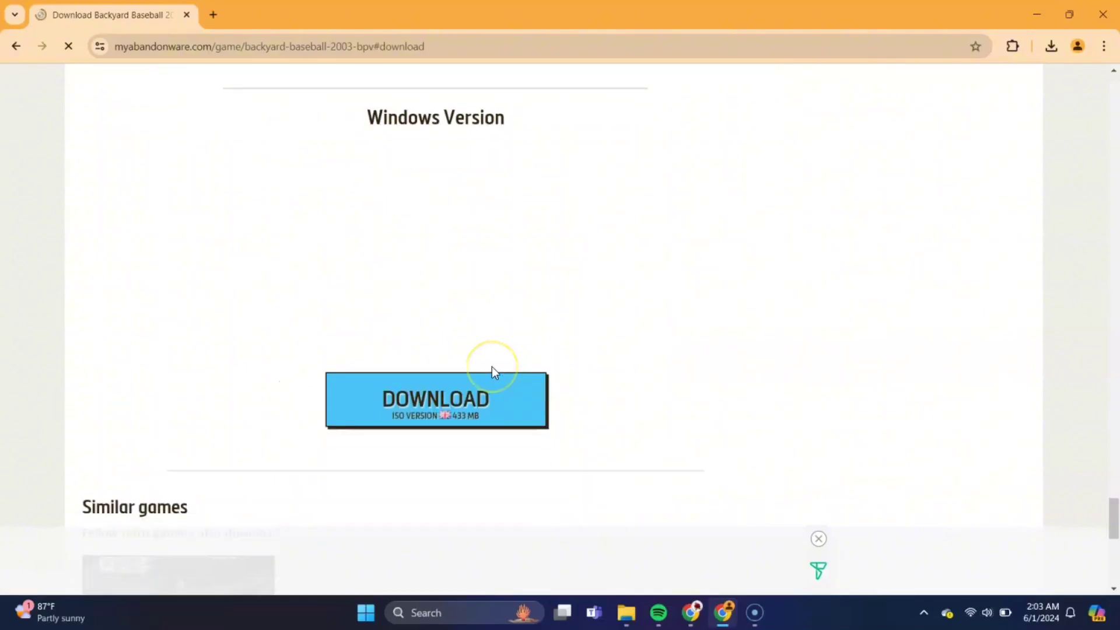
click(423, 386)
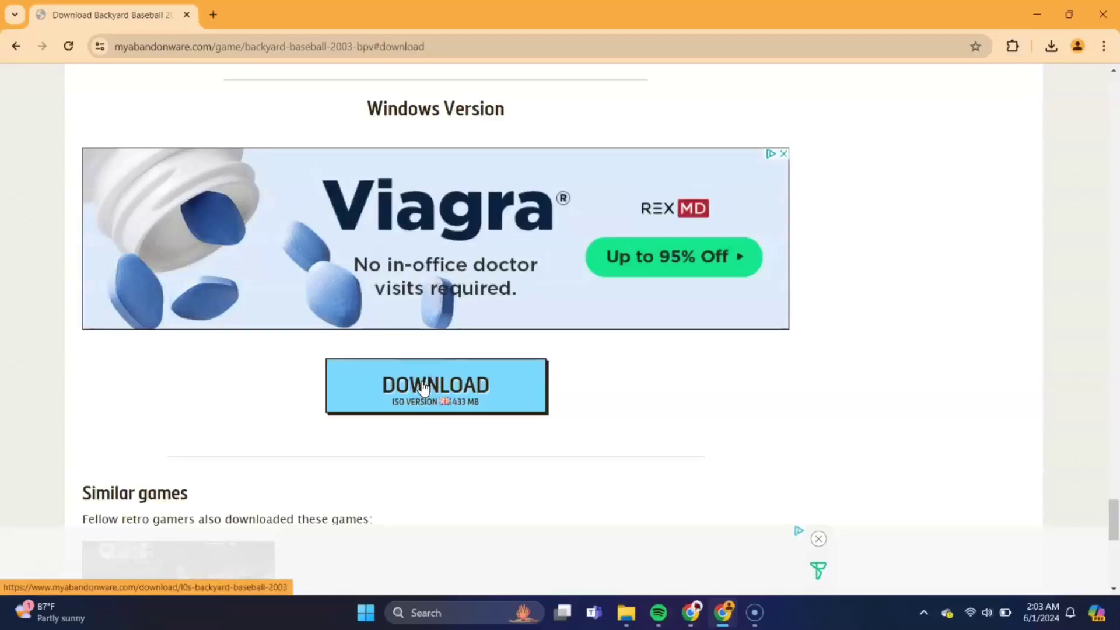
click(661, 383)
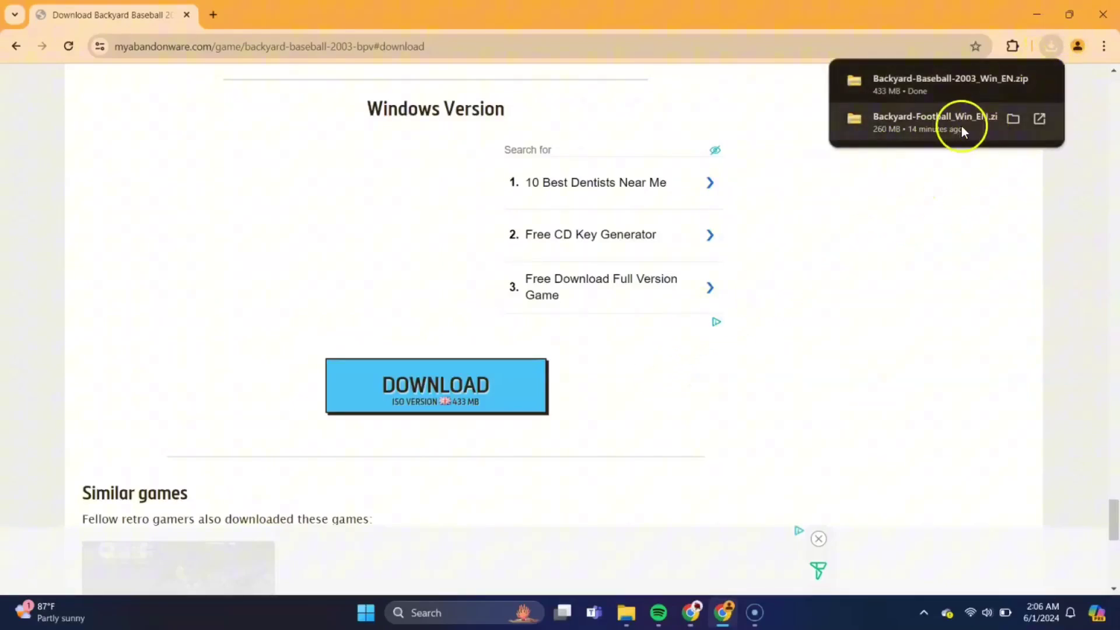
- Mount the disc image inside Backyard-Baseball-2003_Win_EN.zip as DVD drive E: BYBaseball2003
click(1034, 10)
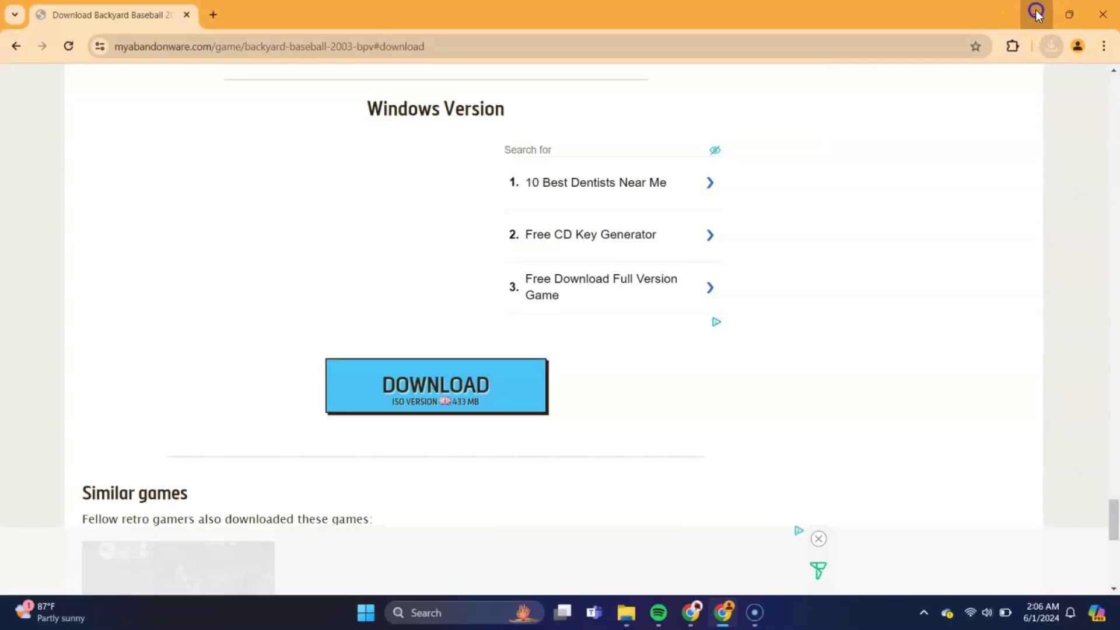
click(1035, 12)
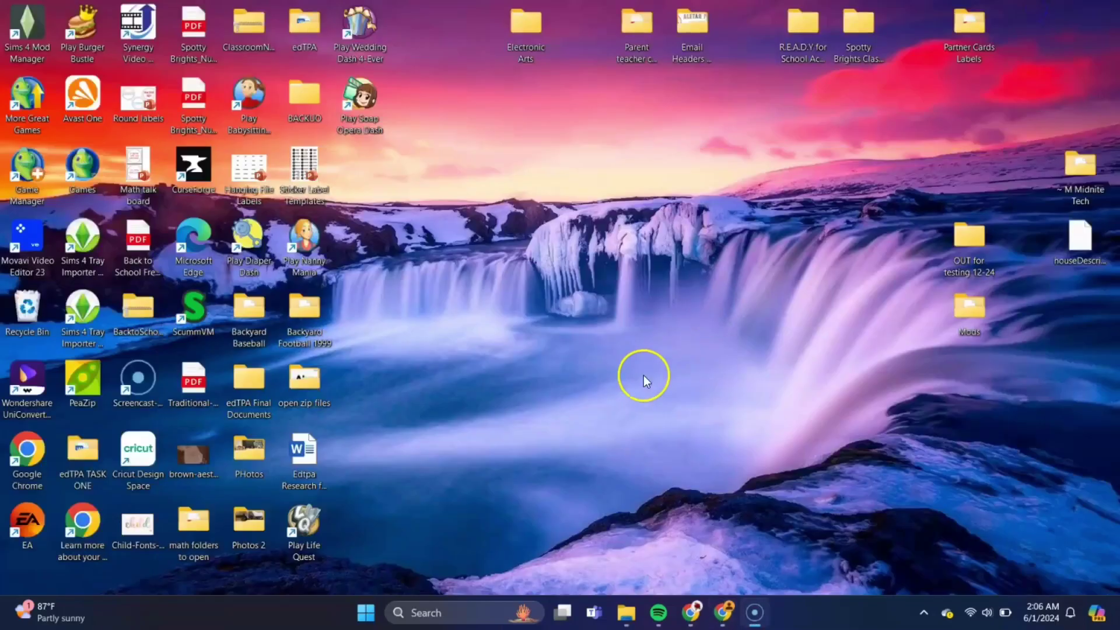
click(618, 626)
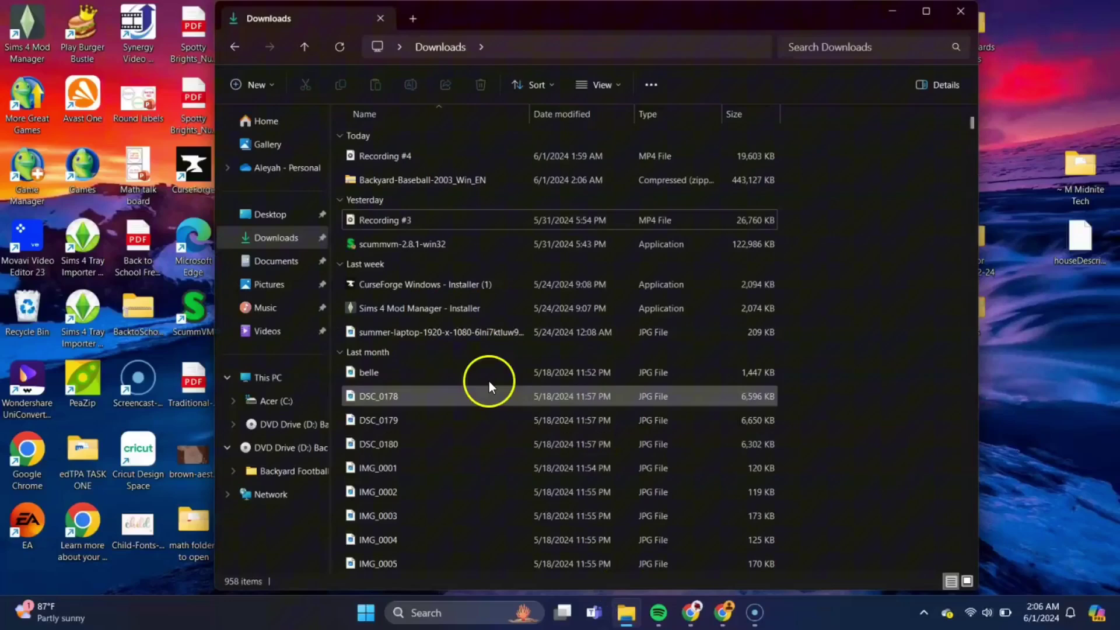
double_click(409, 177)
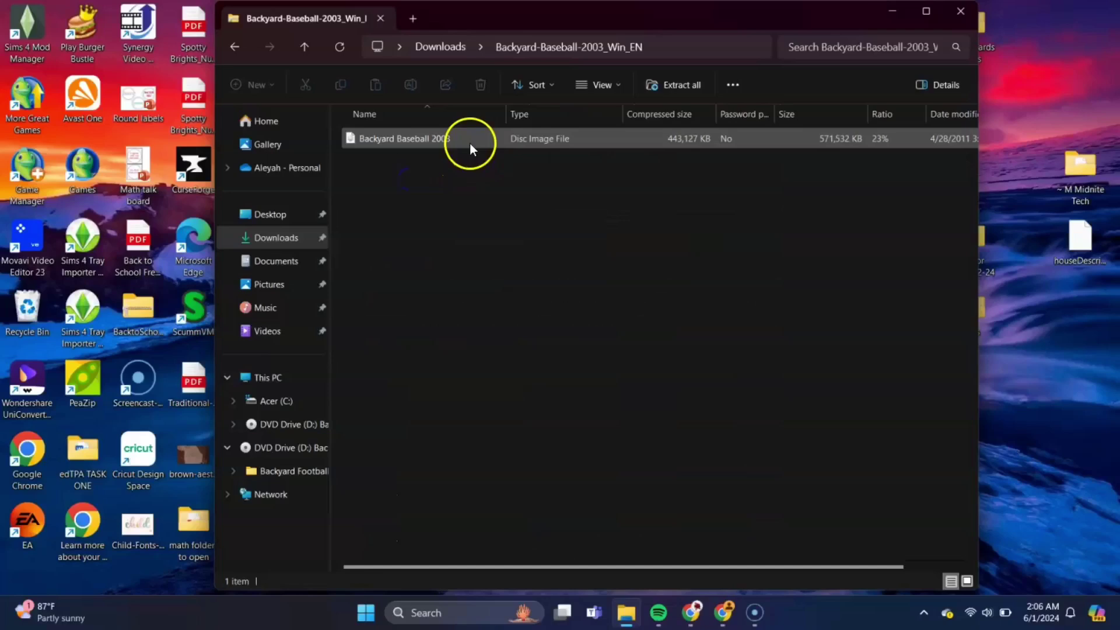
click(463, 141)
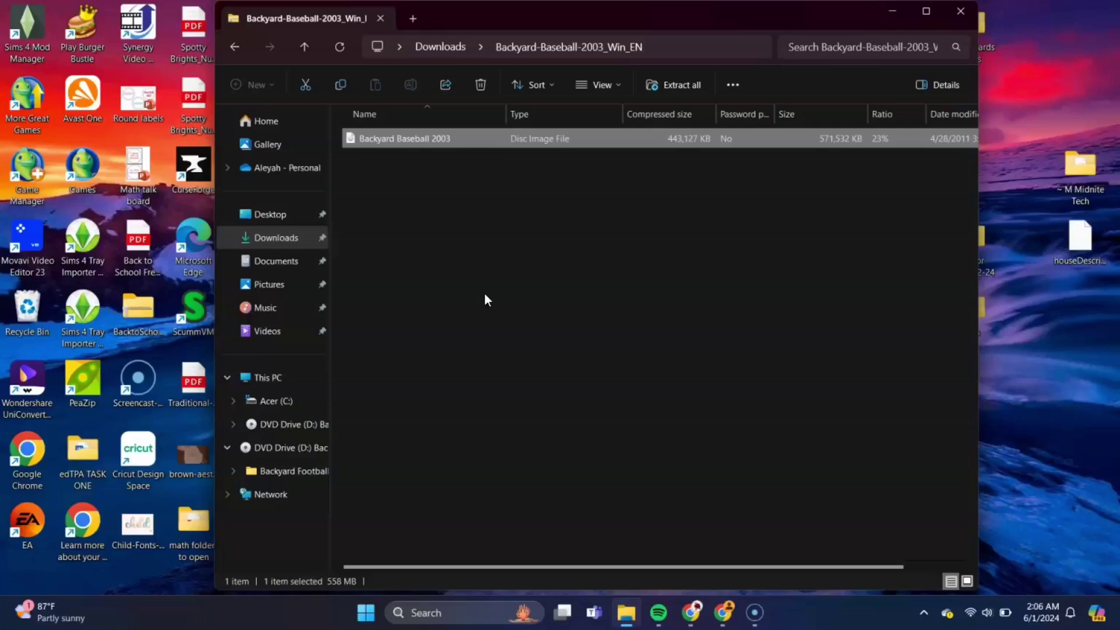
key(Return)
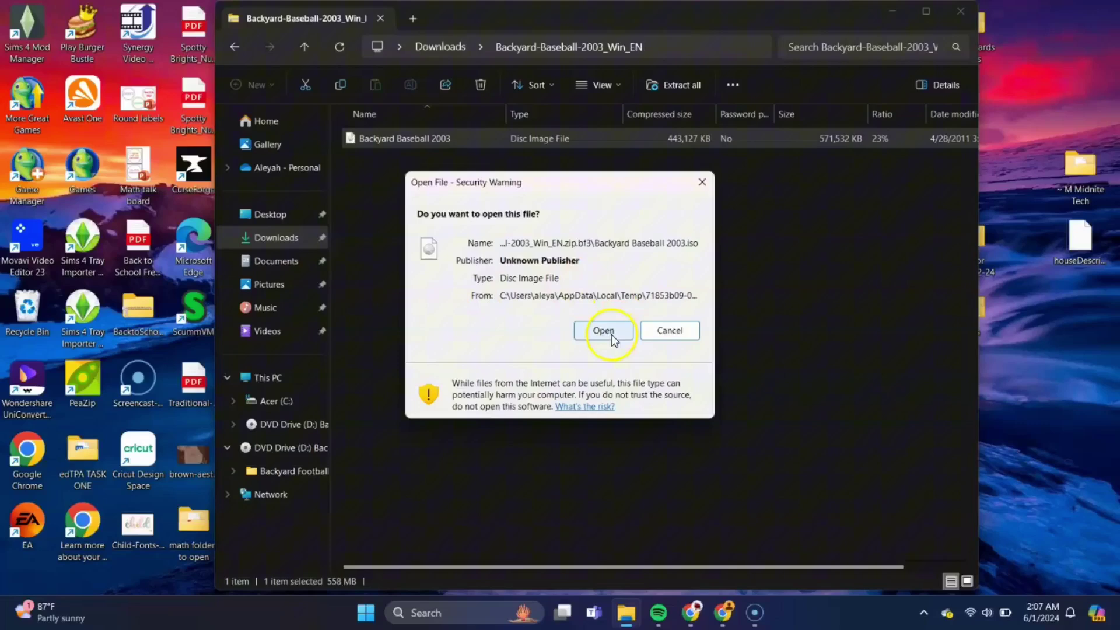
click(612, 334)
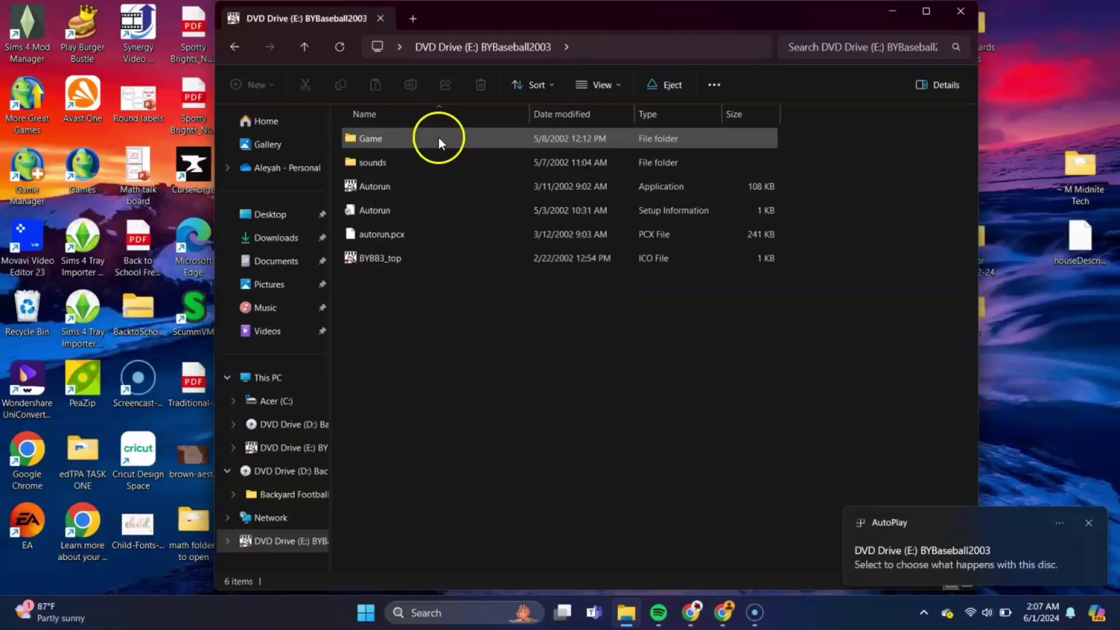
- Copy the disc's Game folder from the E: drive root onto the desktop
mouse_move(439, 139)
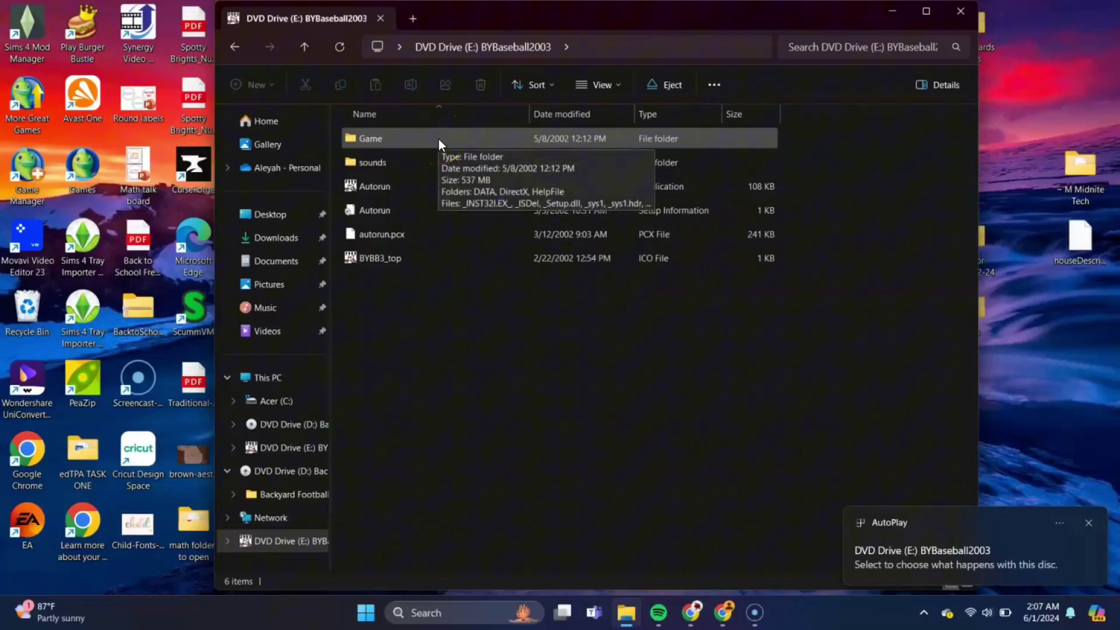
double_click(438, 139)
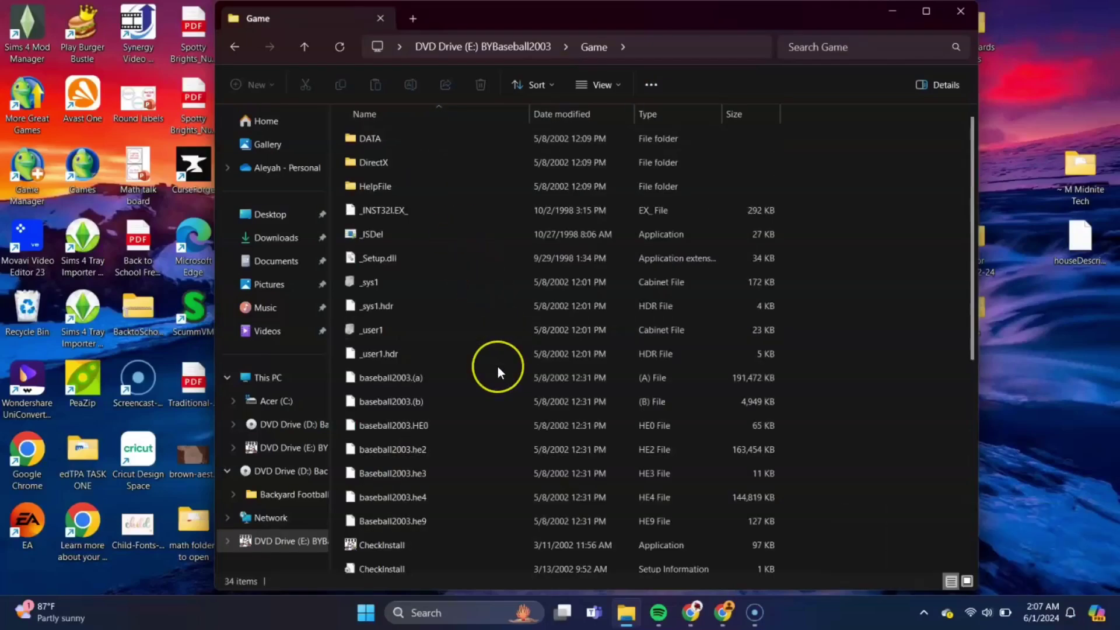
scroll(498, 366, down, 4)
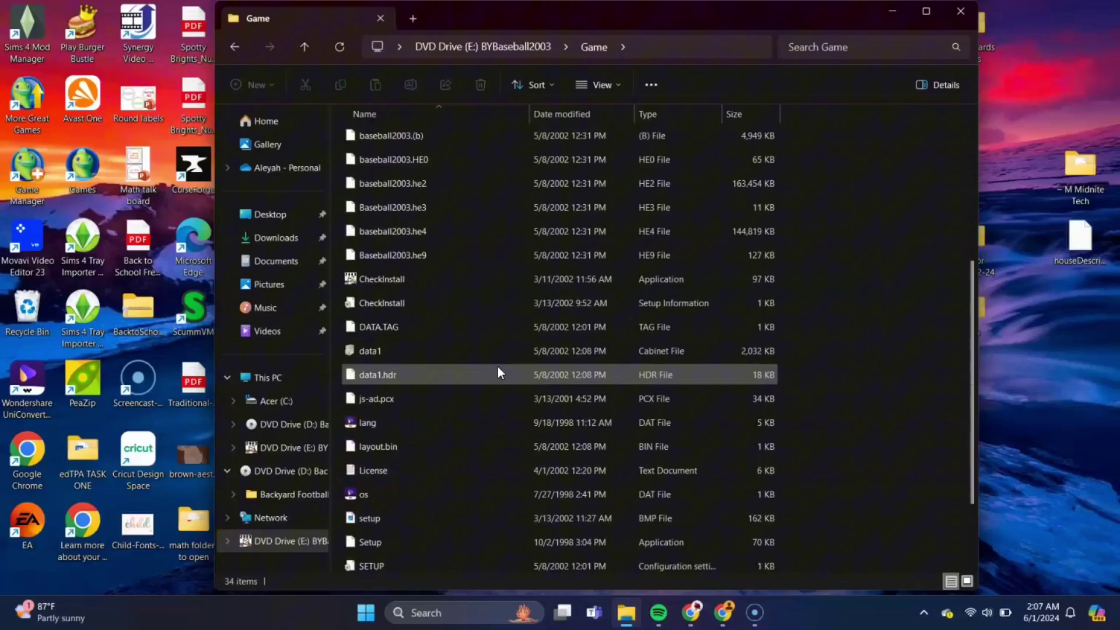
scroll(499, 367, down, 2)
click(491, 341)
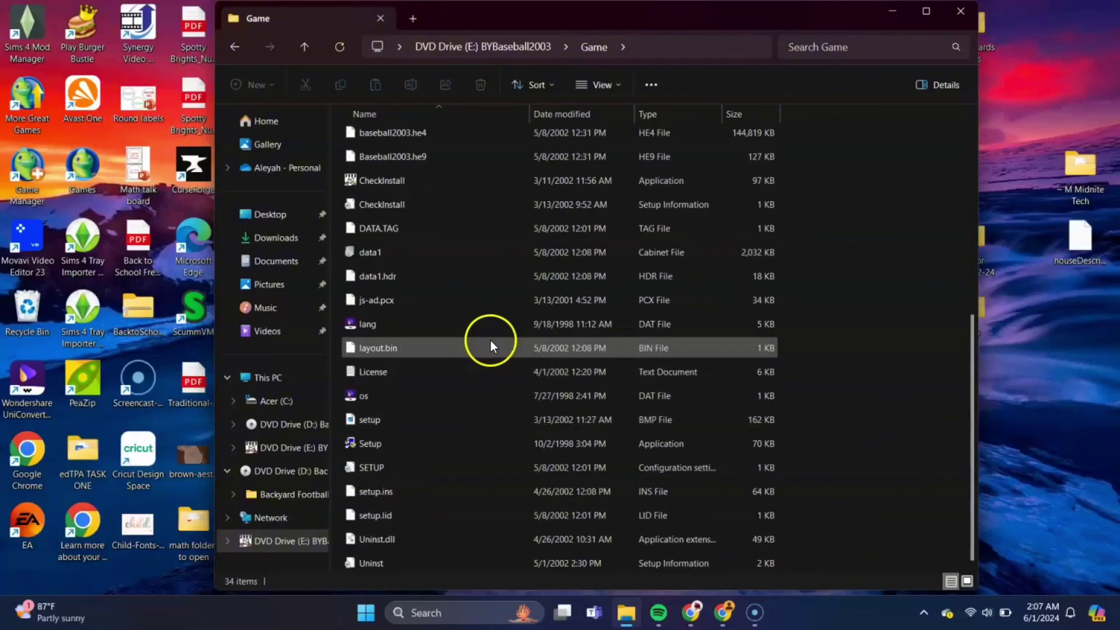
scroll(491, 341, up, 5)
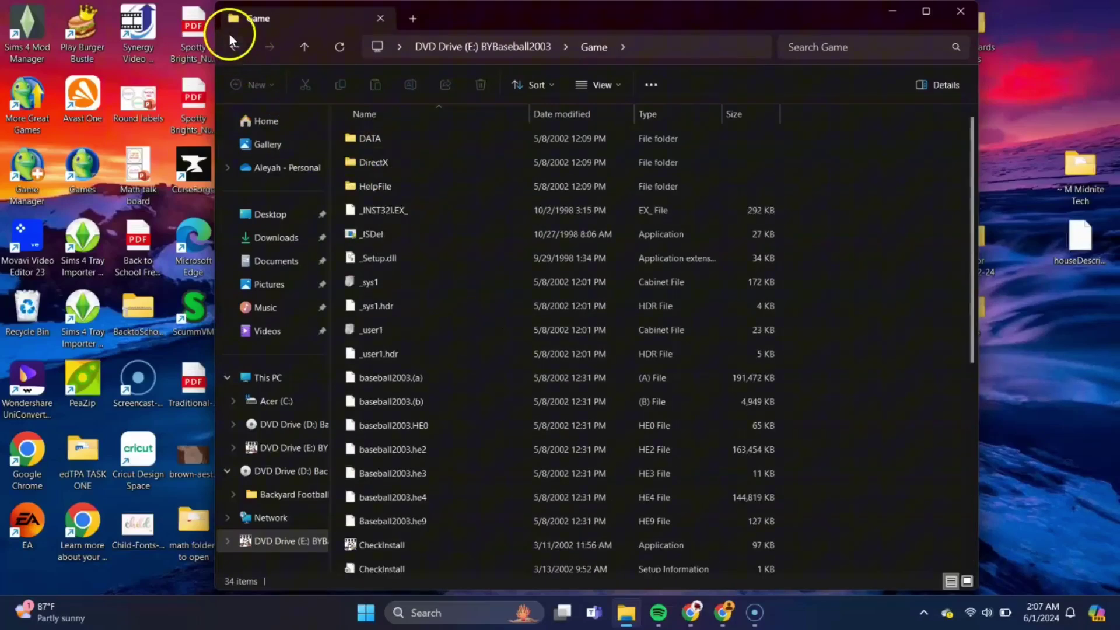
click(234, 53)
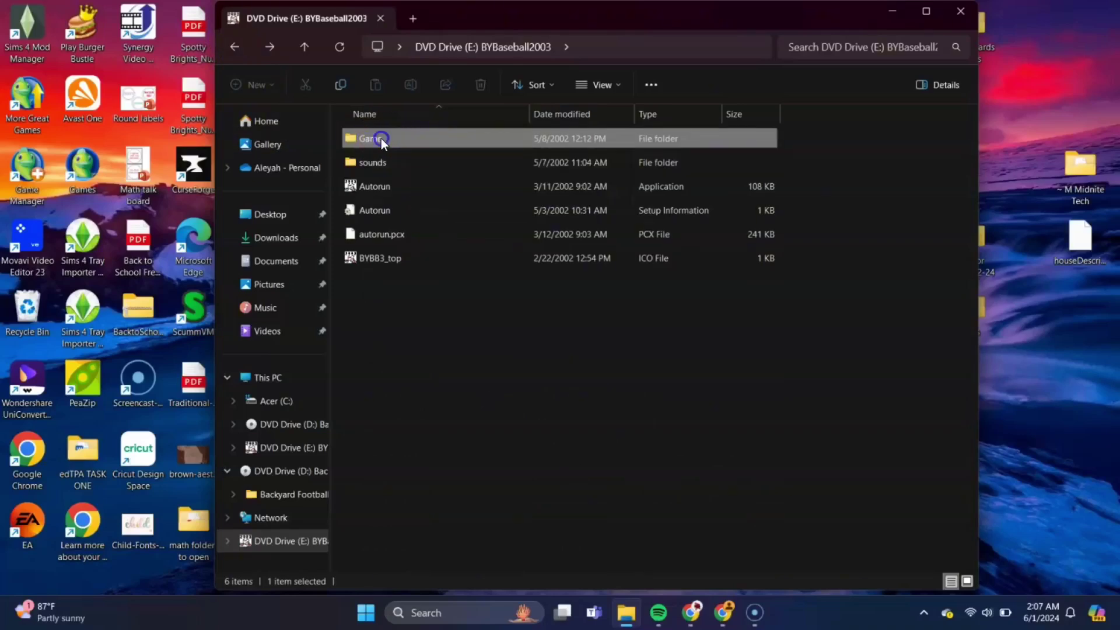
mouse_move(381, 138)
mouse_down()
mouse_move(637, 215)
mouse_move(1076, 369)
mouse_move(1067, 376)
mouse_up()
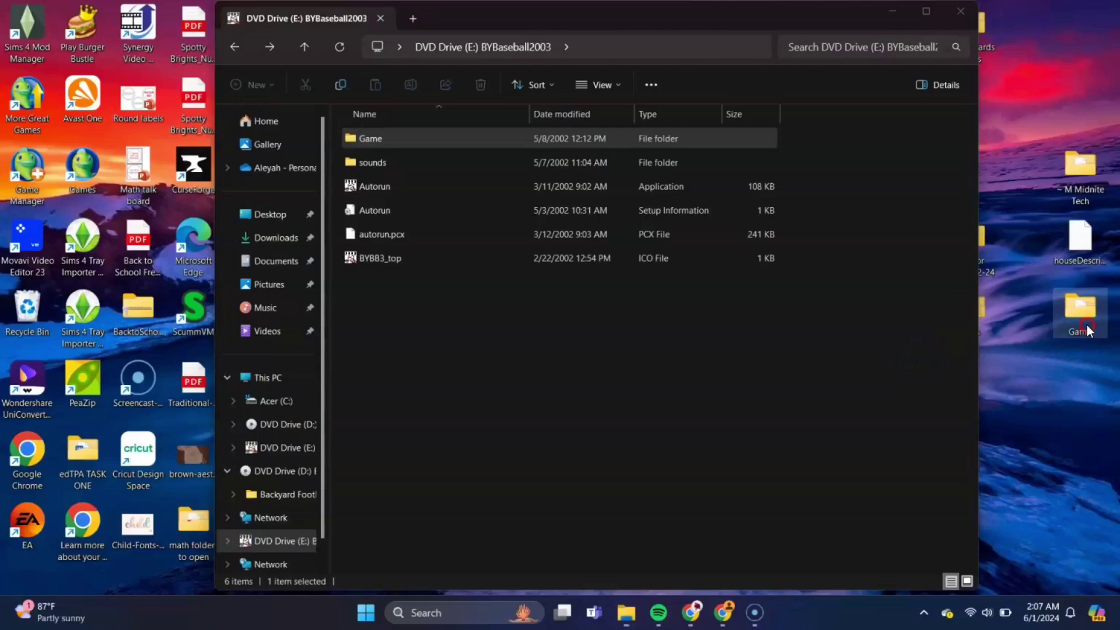
- Rename the desktop Game folder to 'Backyard Baseball 2003'
right_click(1087, 328)
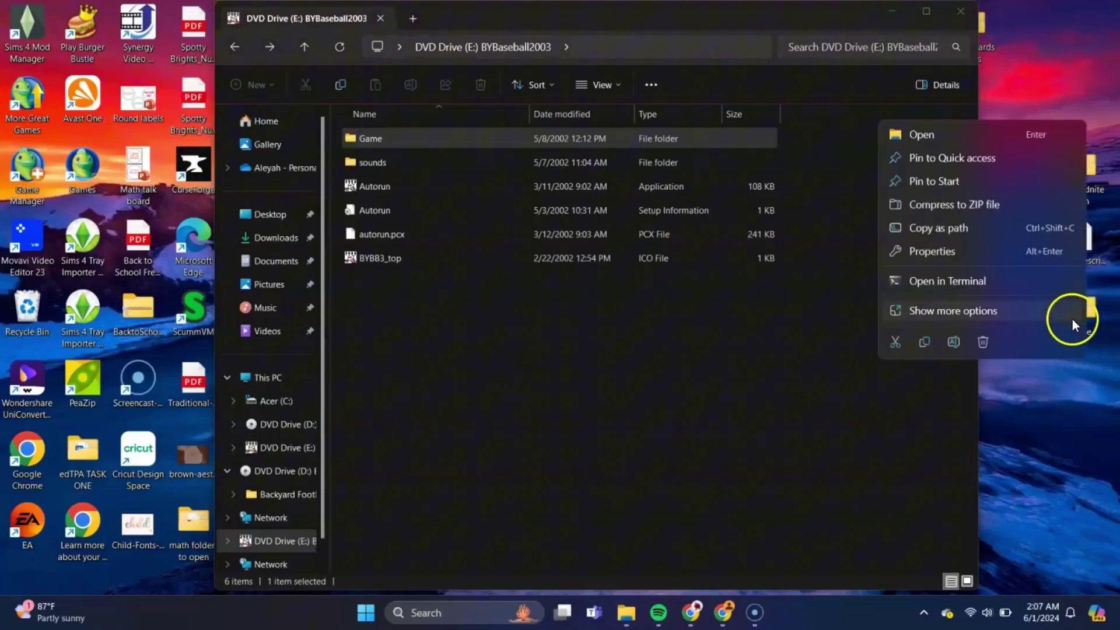
click(1027, 316)
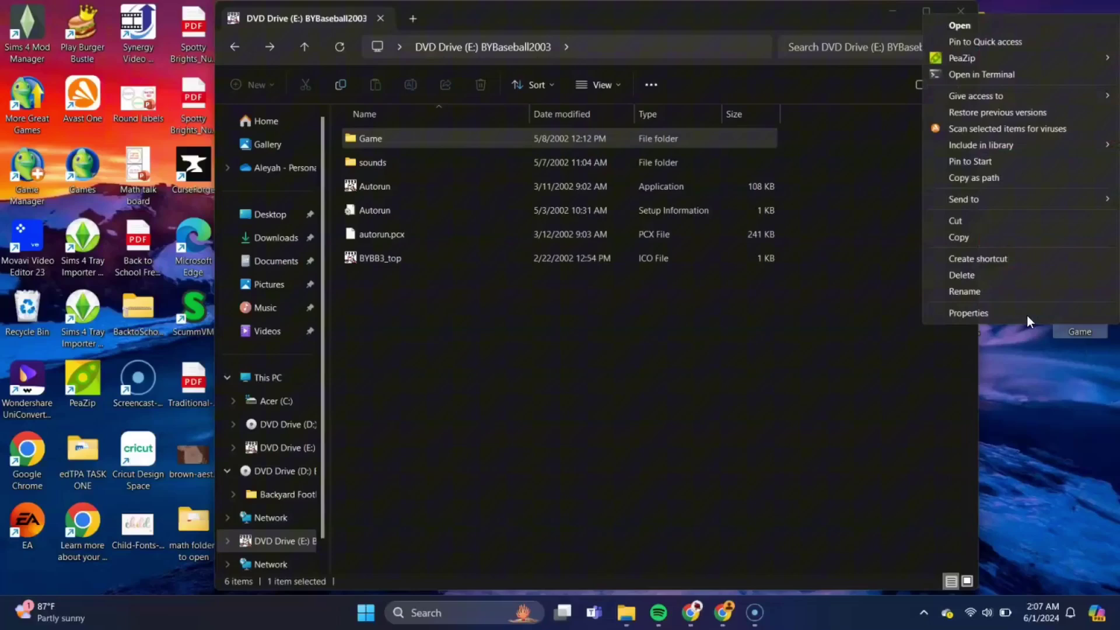
click(1003, 292)
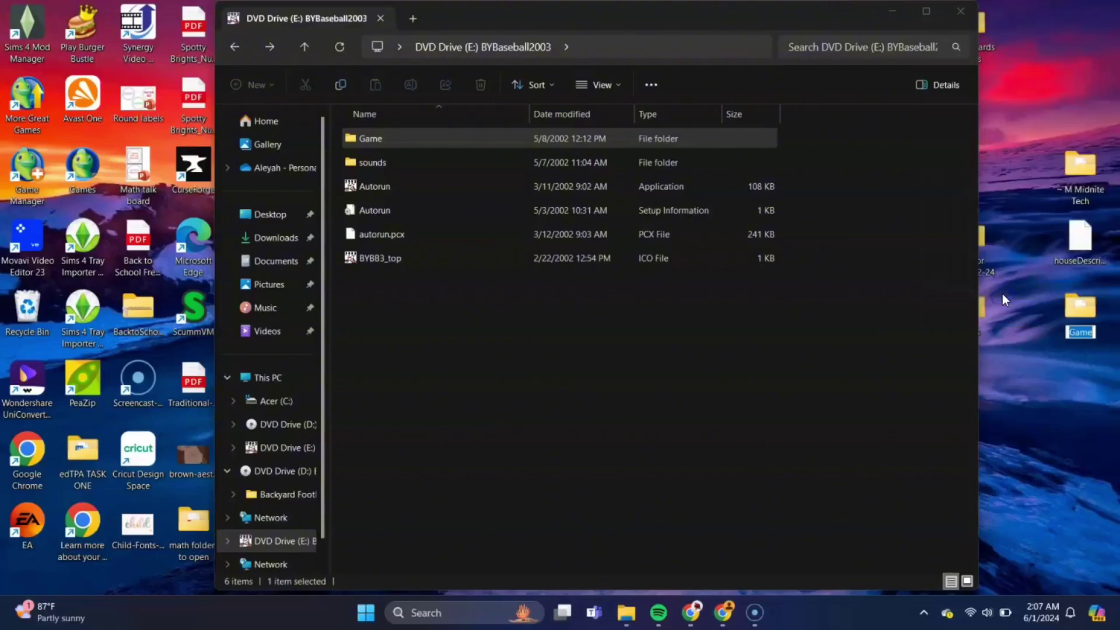
text(Backyar)
text(d Football)
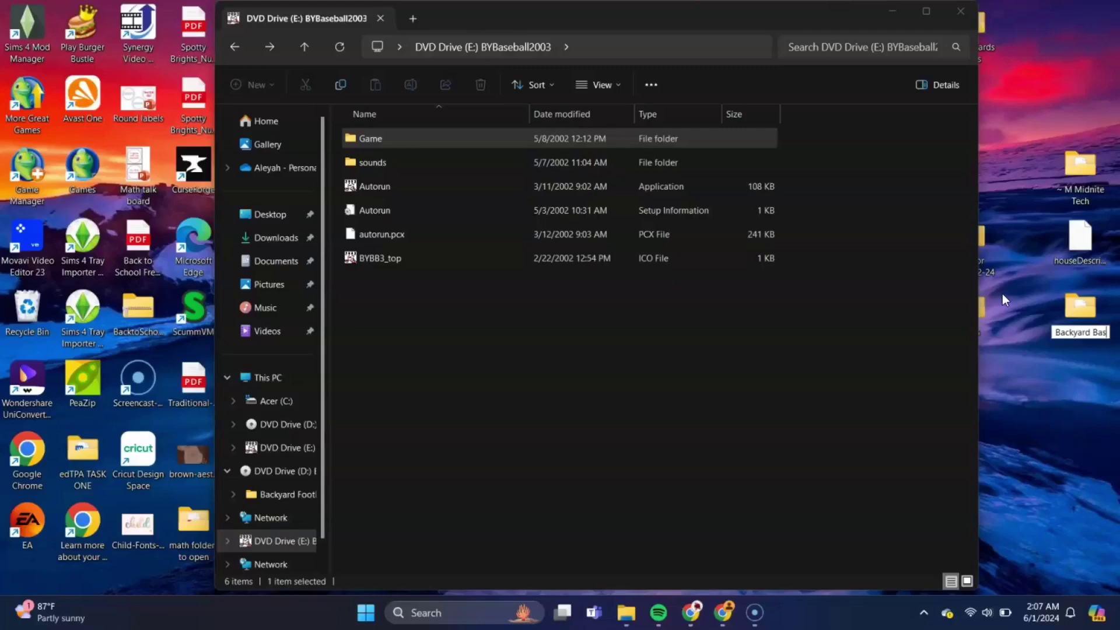
text(Backyard Baseball 2003)
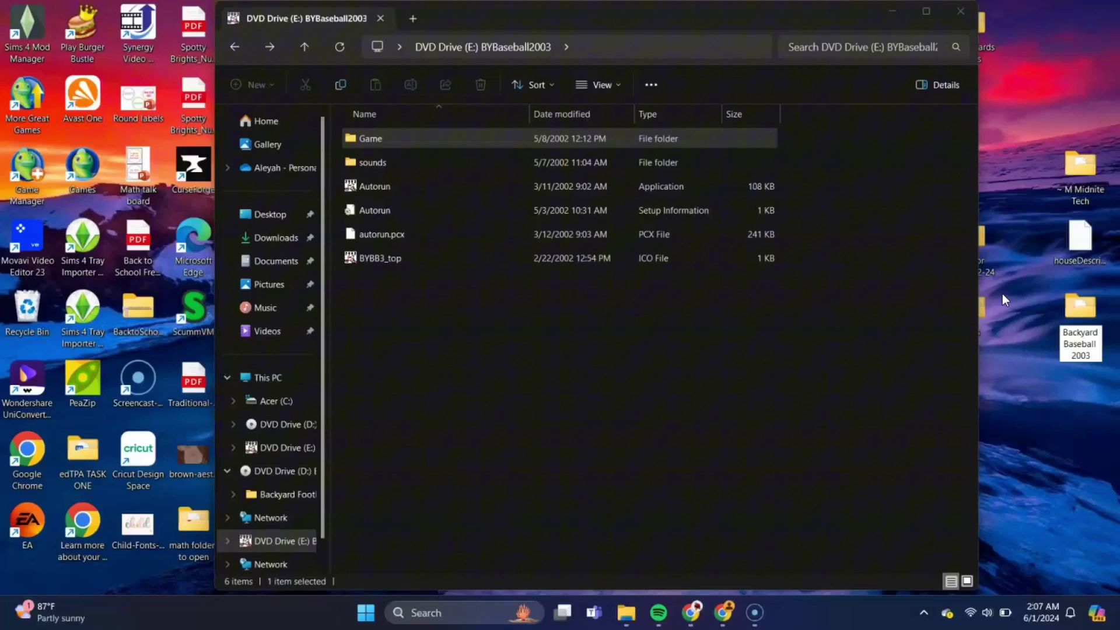
key(Return)
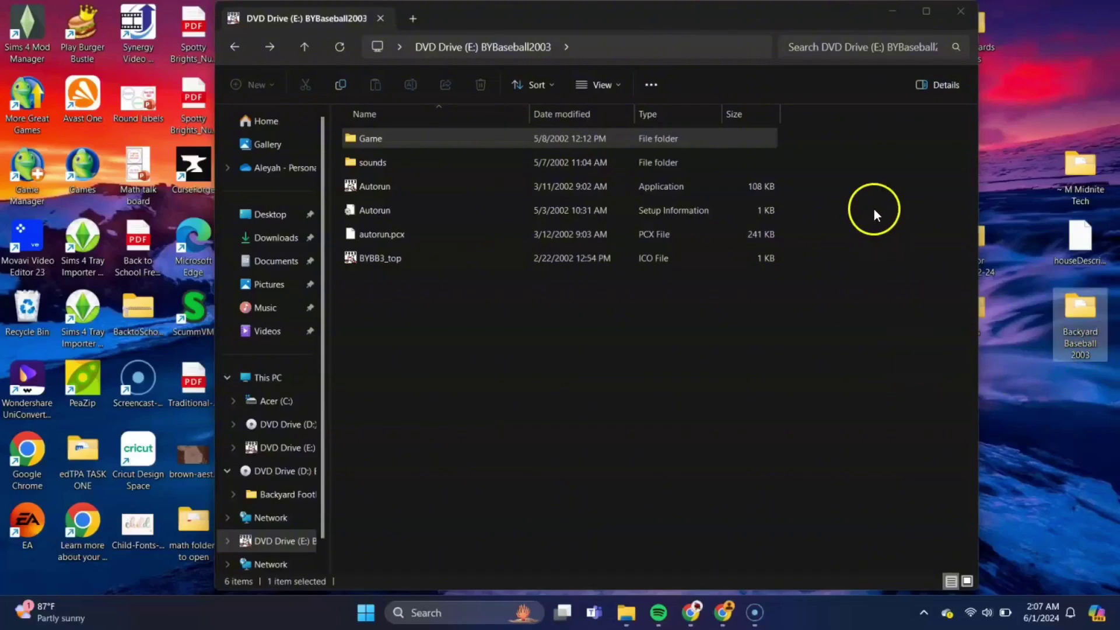
- Minimize the file window and launch the ScummVM game launcher from the desktop
click(888, 13)
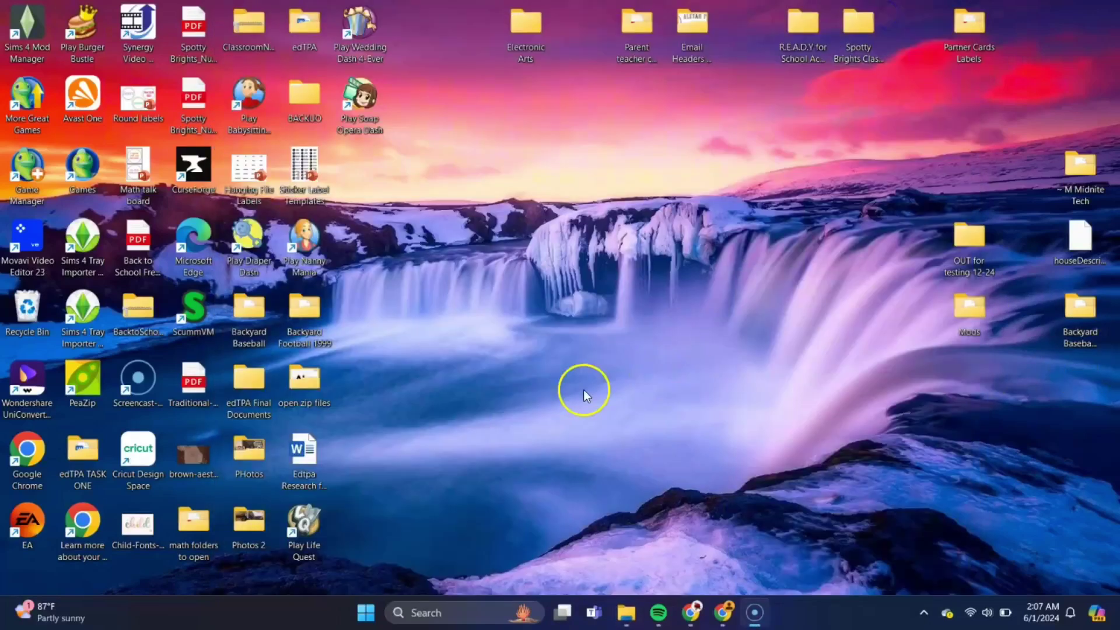
double_click(194, 317)
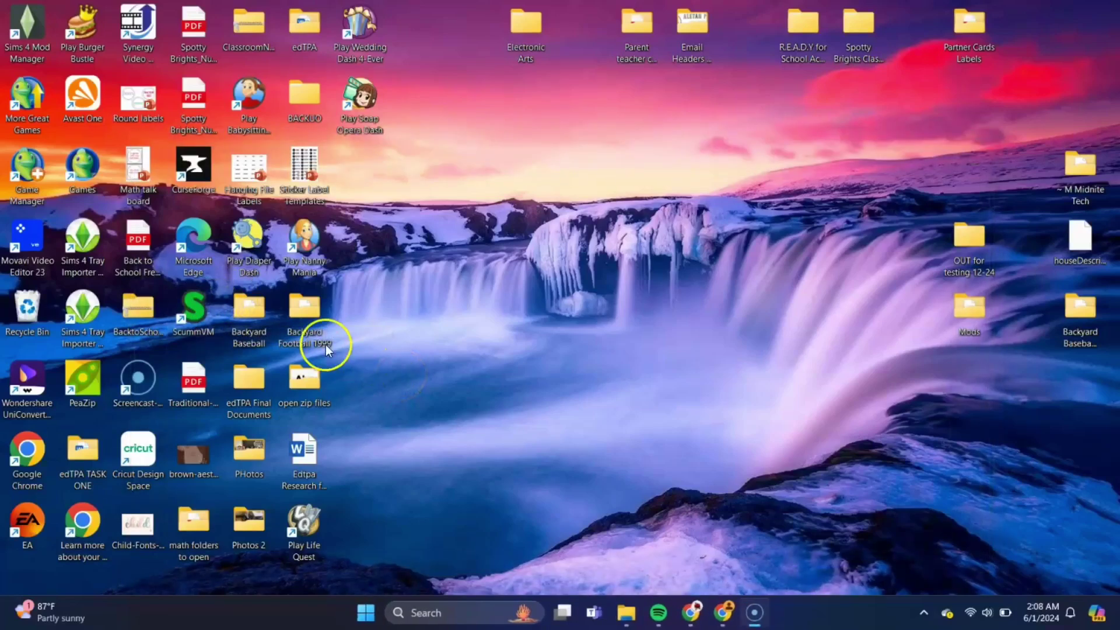
double_click(201, 308)
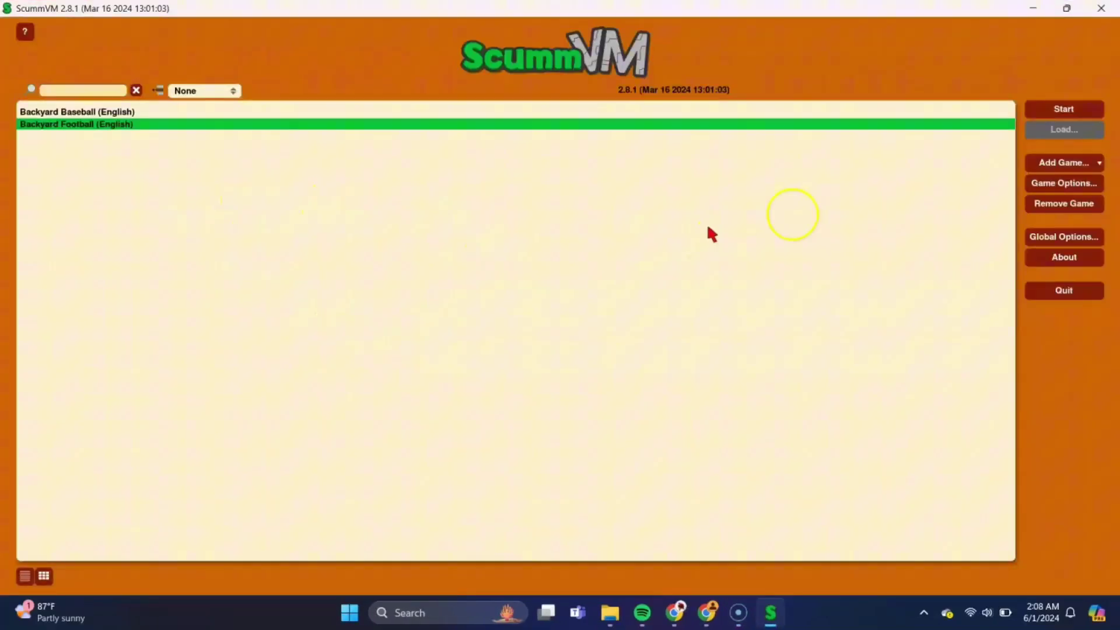
- Add the Desktop's Backyard Baseball 2003 folder as a game, accepting the detected settings
click(1055, 162)
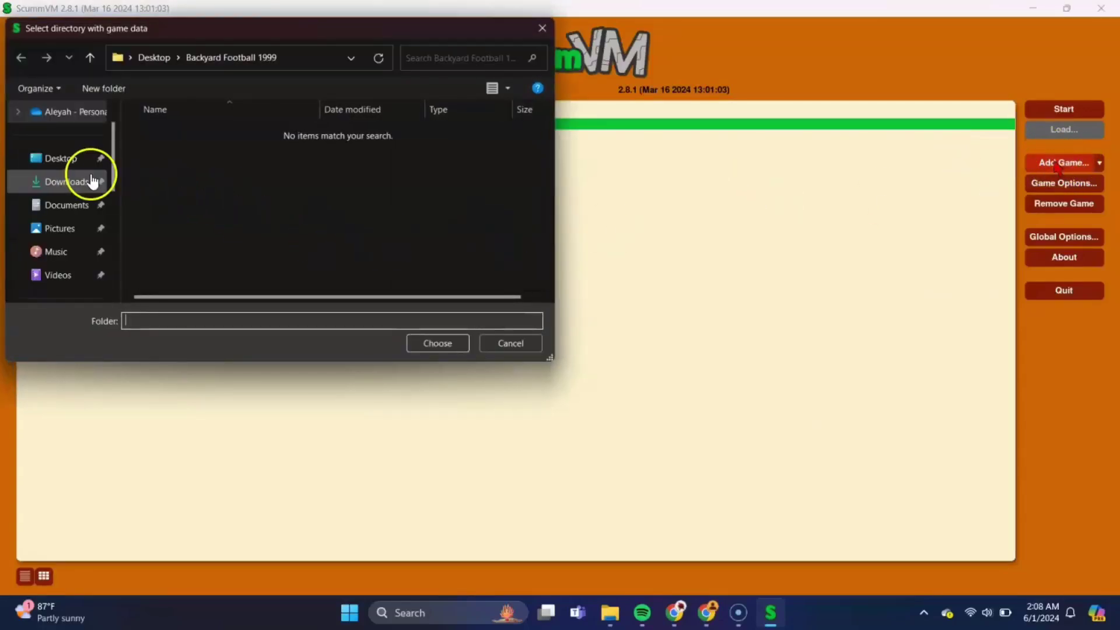
click(68, 163)
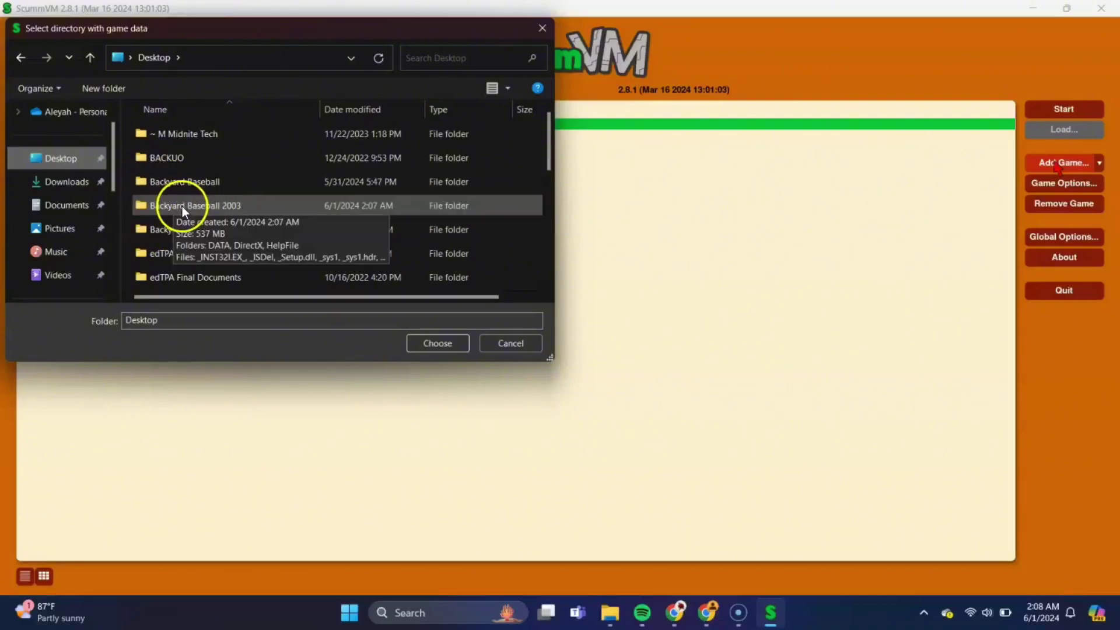
click(184, 205)
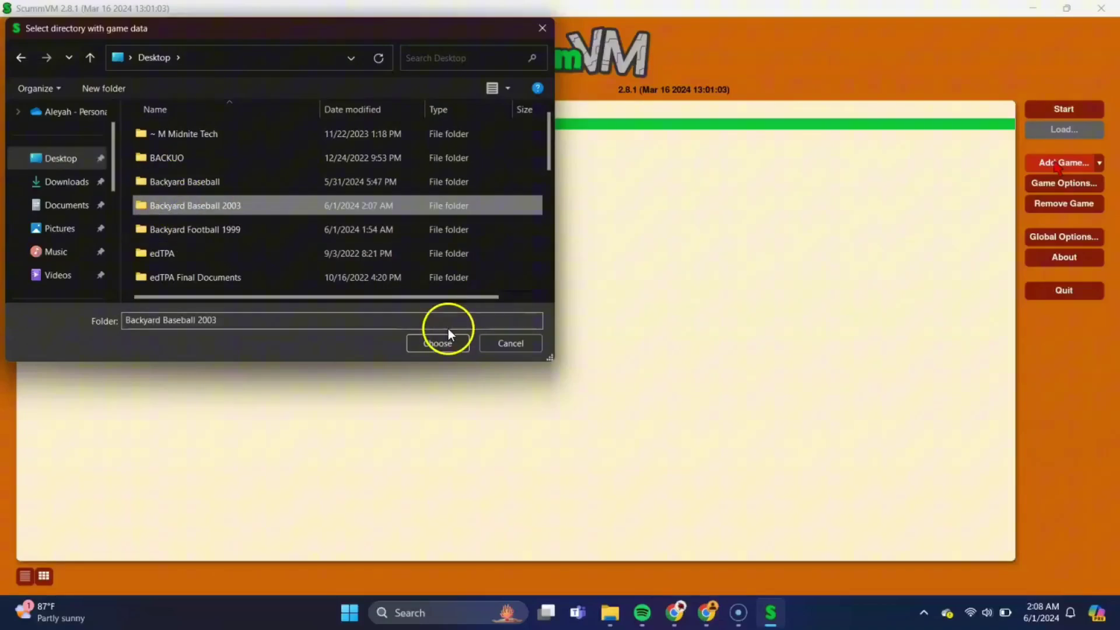
click(447, 343)
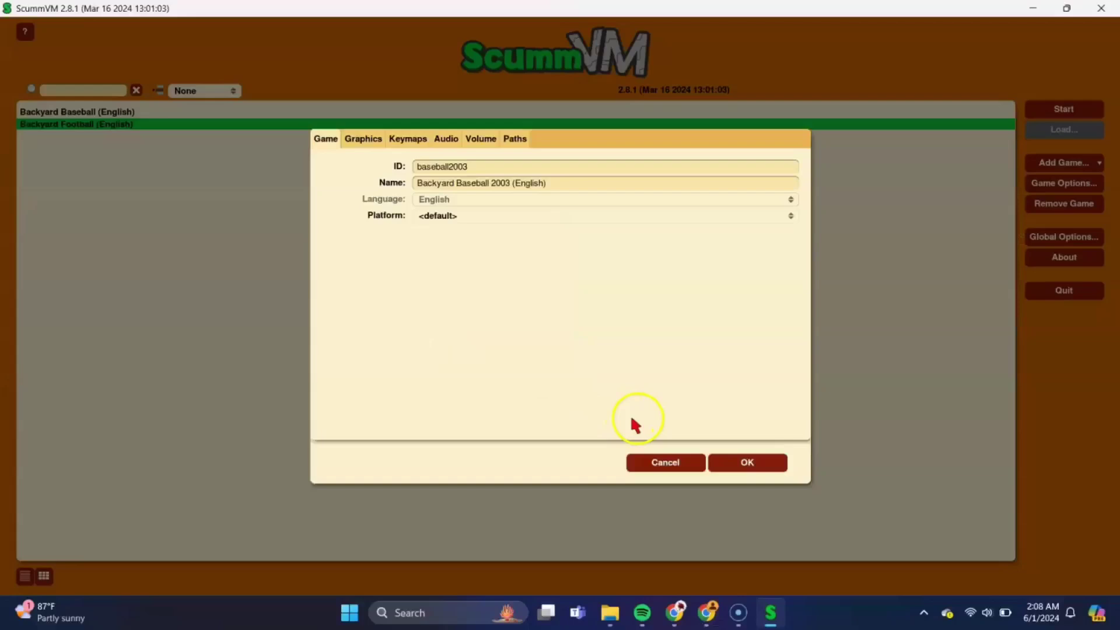
click(740, 465)
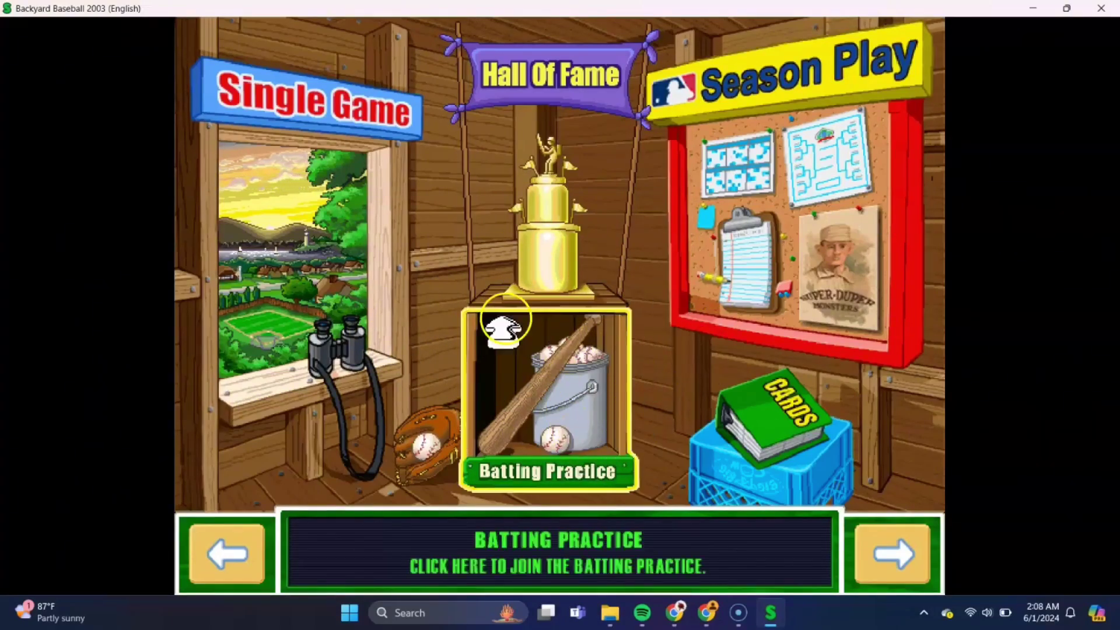
- Start a Single Game, advancing through team, kid picks, roster and match-up screens to Blue Hornets vs Cardinals
click(365, 291)
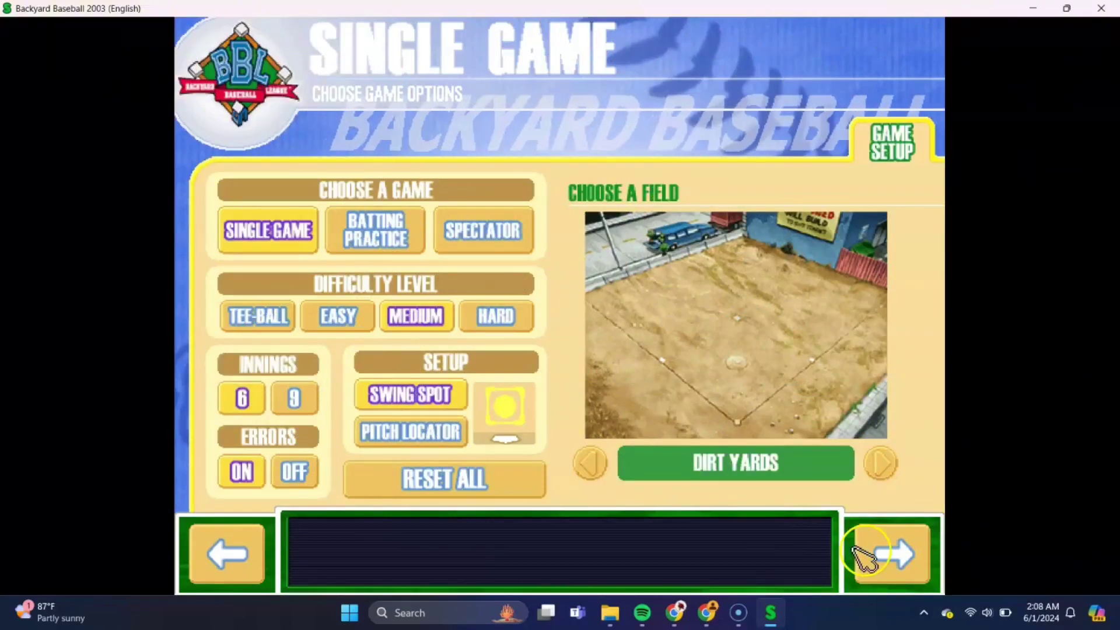
click(875, 551)
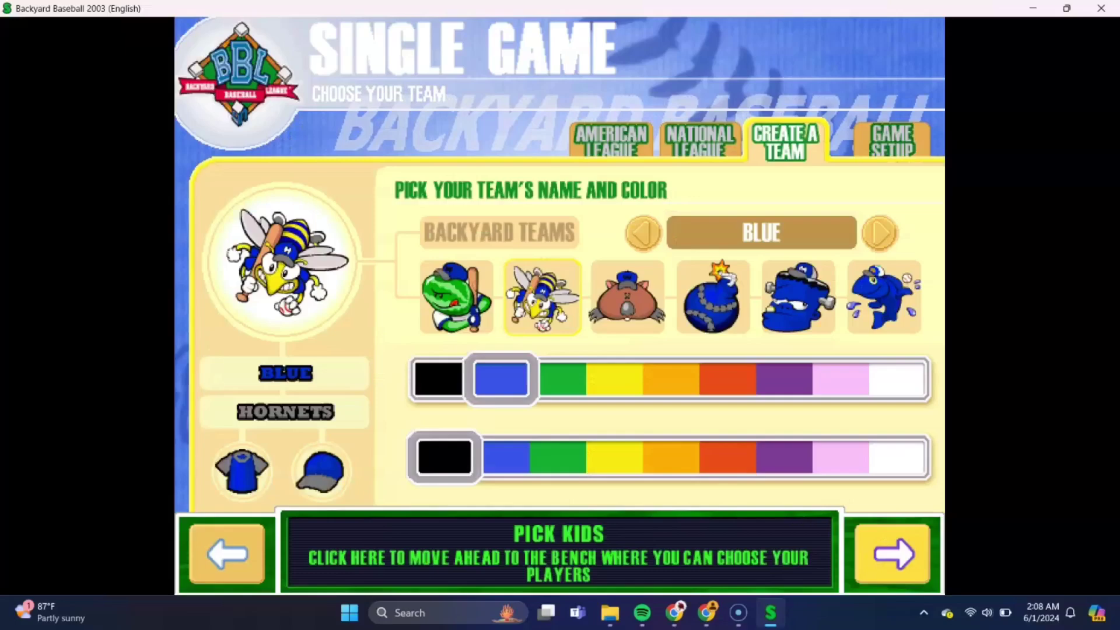
click(893, 554)
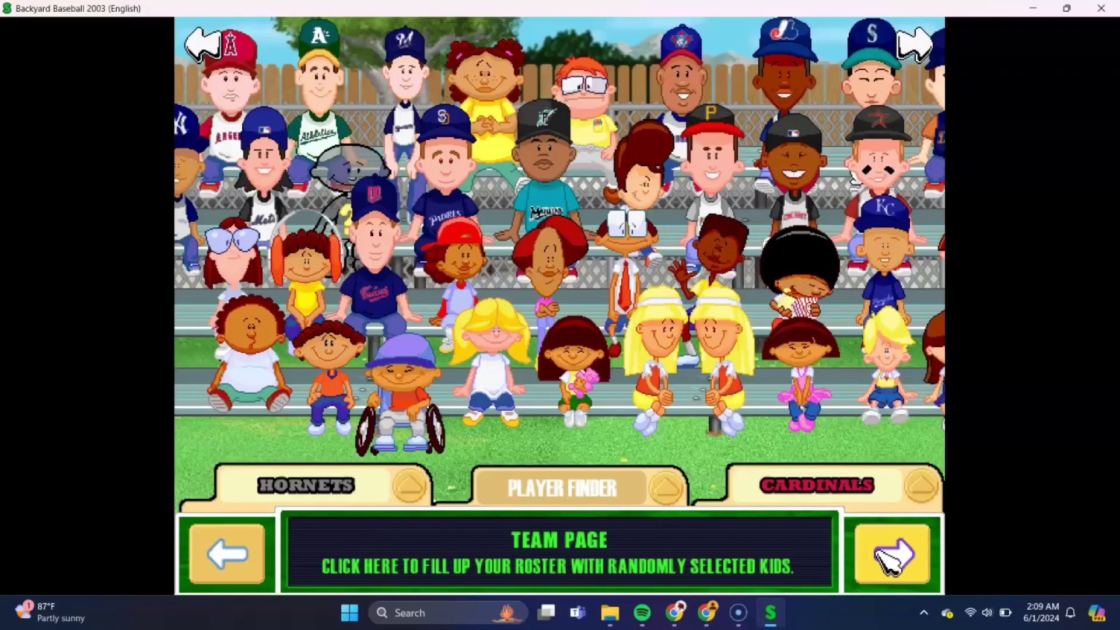
click(881, 554)
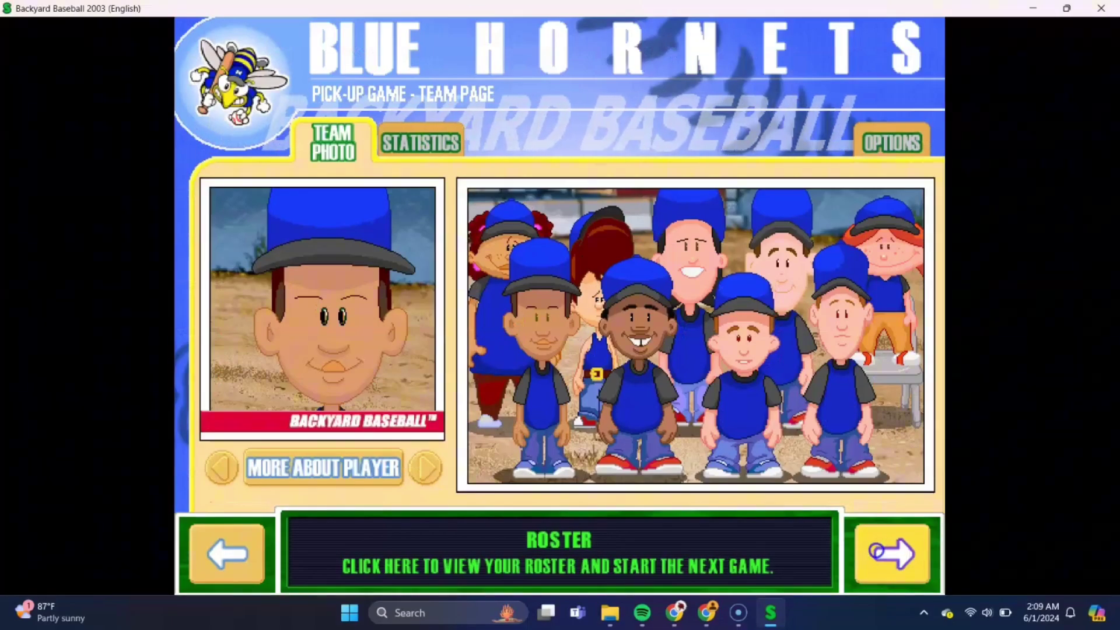
click(878, 553)
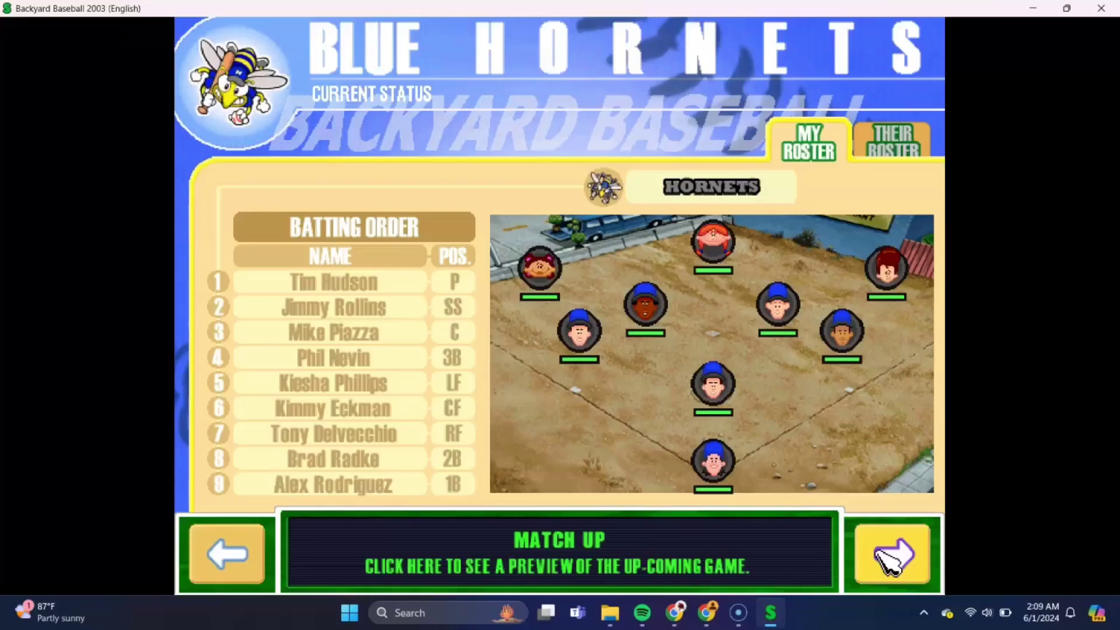
click(888, 555)
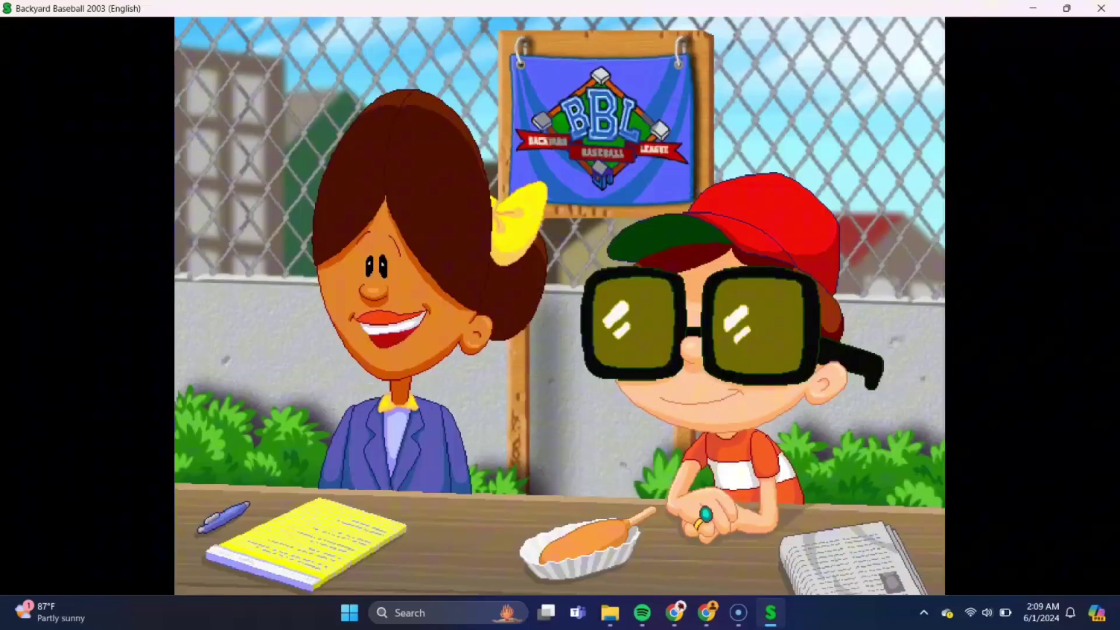
click(875, 553)
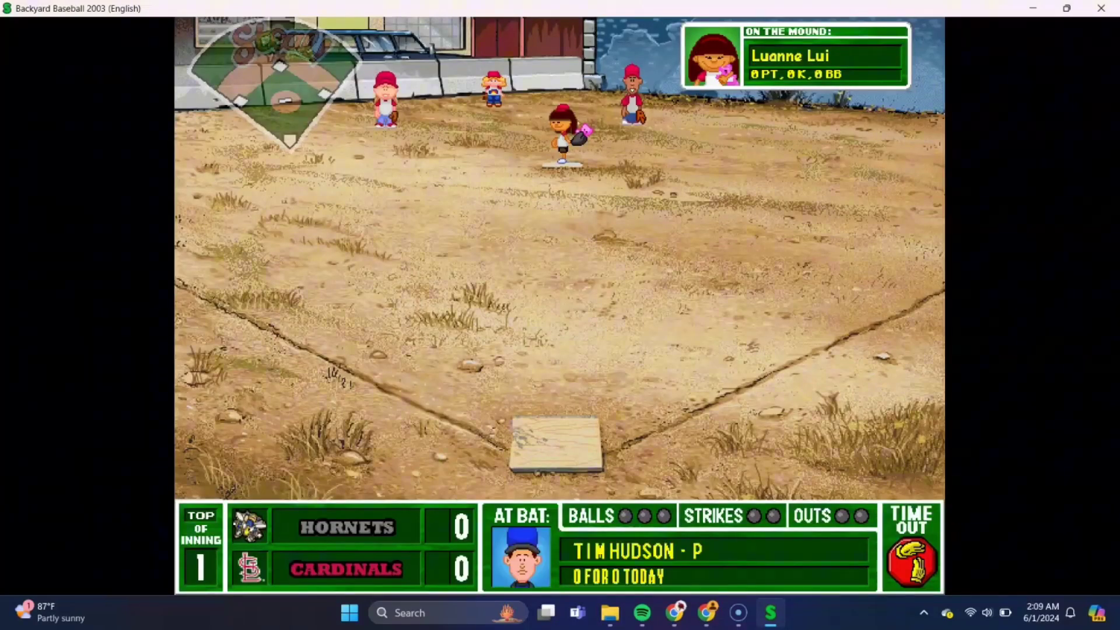
- Choose the Power swing and swing at the first pitch in the strike zone
mouse_move(833, 387)
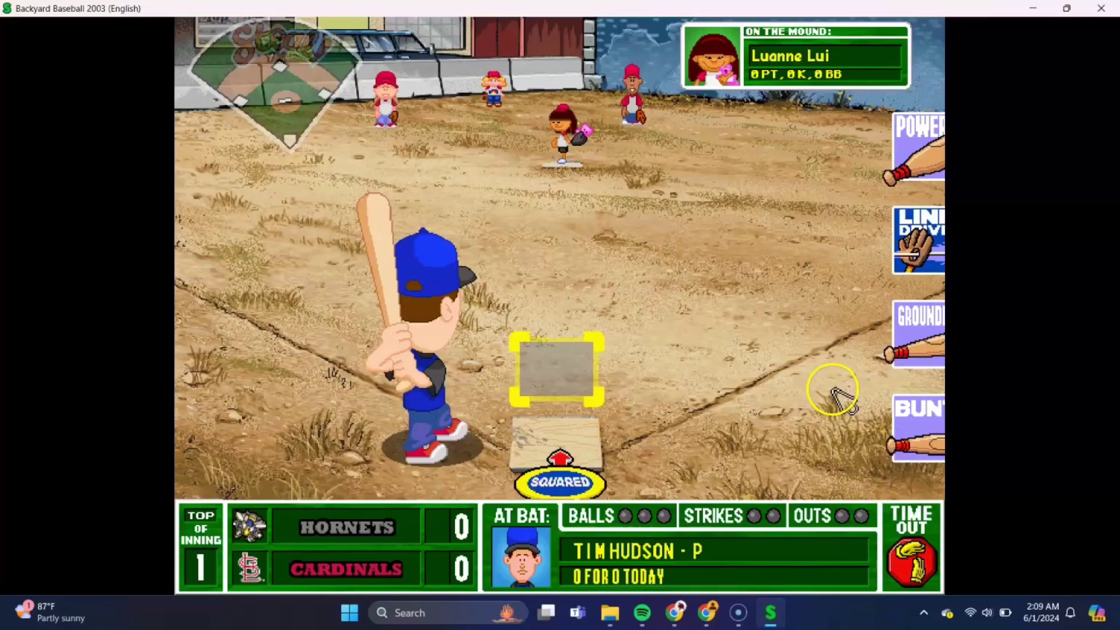
click(875, 136)
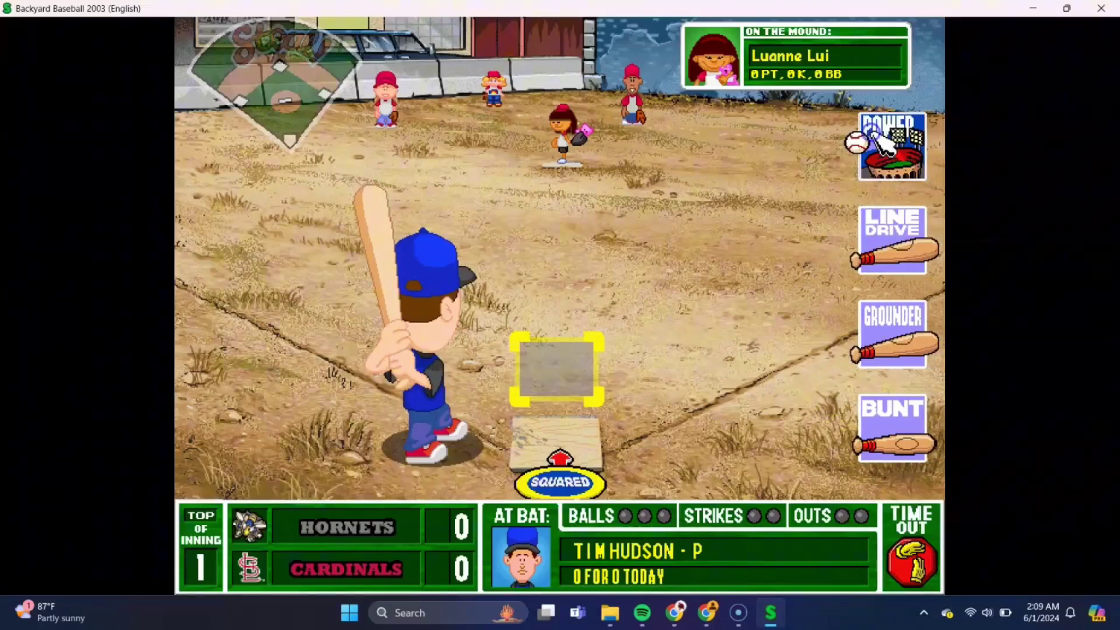
click(555, 390)
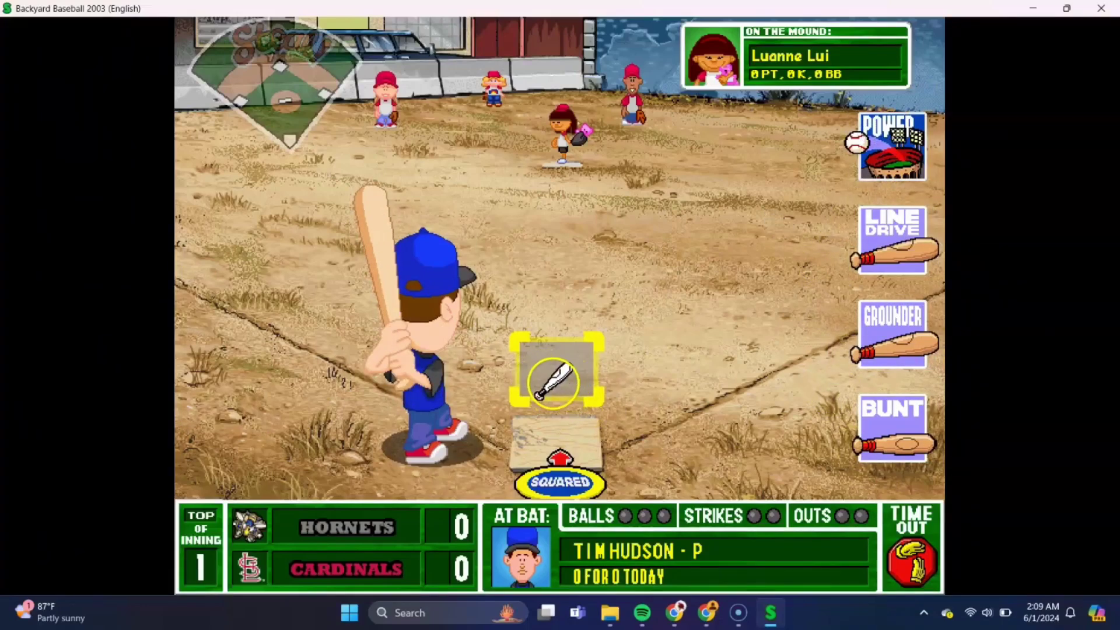